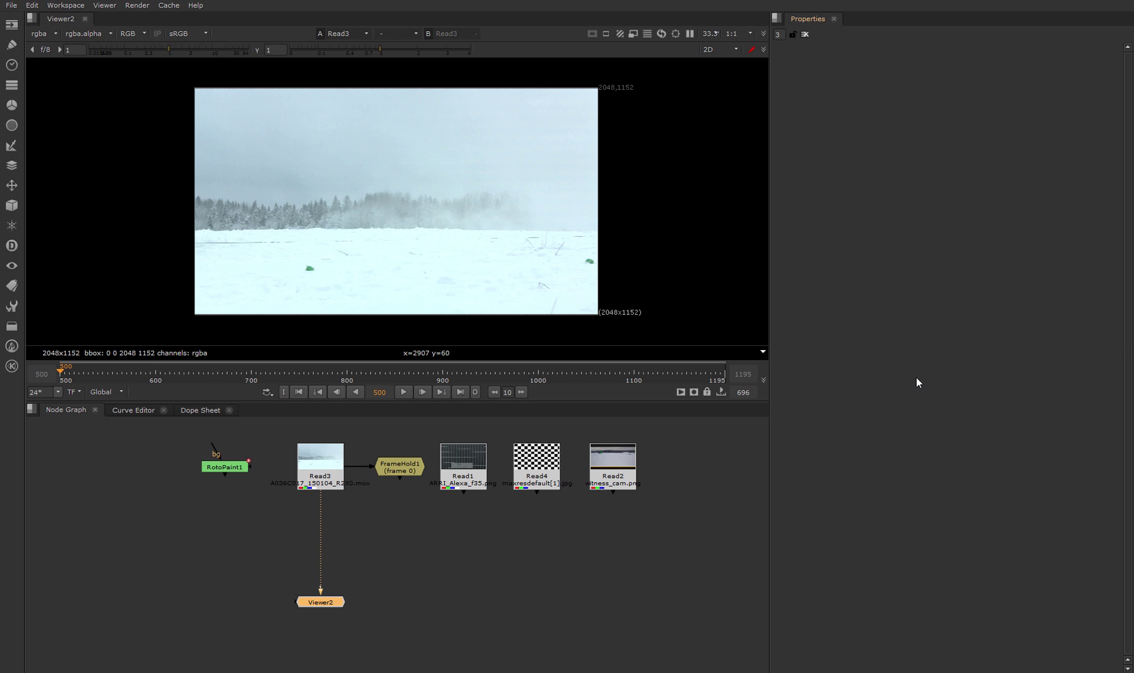
View the ARRI Alexa f35 lens grid image and the checkerboard image in the viewer
{"action": "left_click", "coordinate": [471, 473]}
{"action": "key", "text": "1"}
{"action": "left_click", "coordinate": [535, 479]}
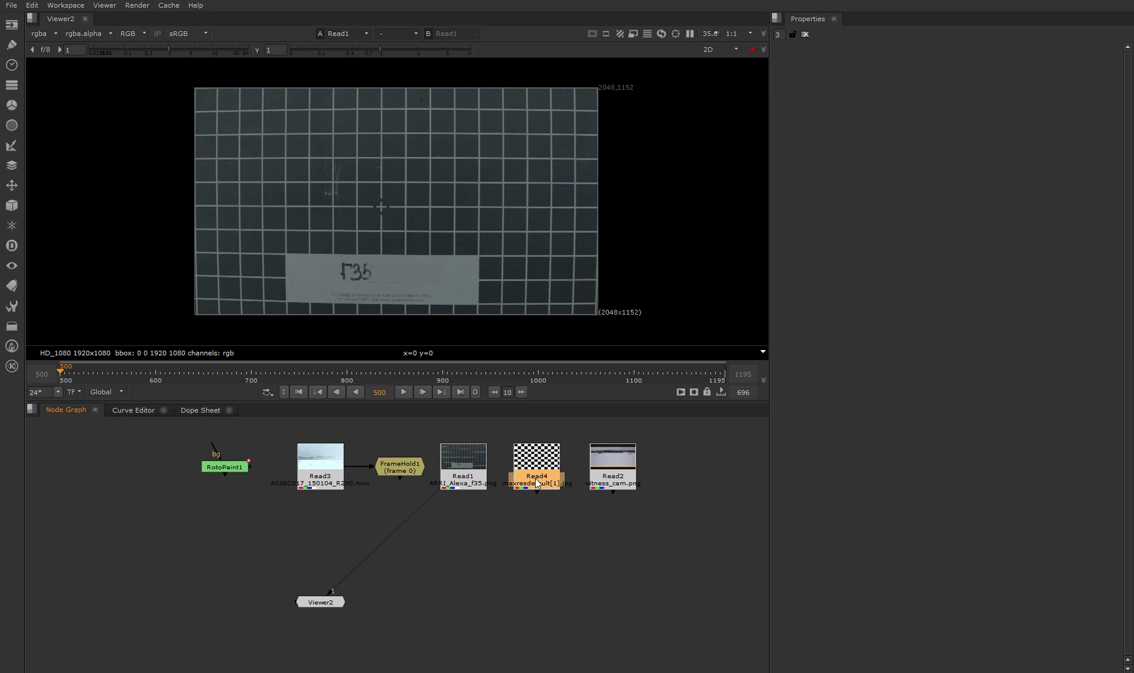
{"action": "key", "text": "2"}
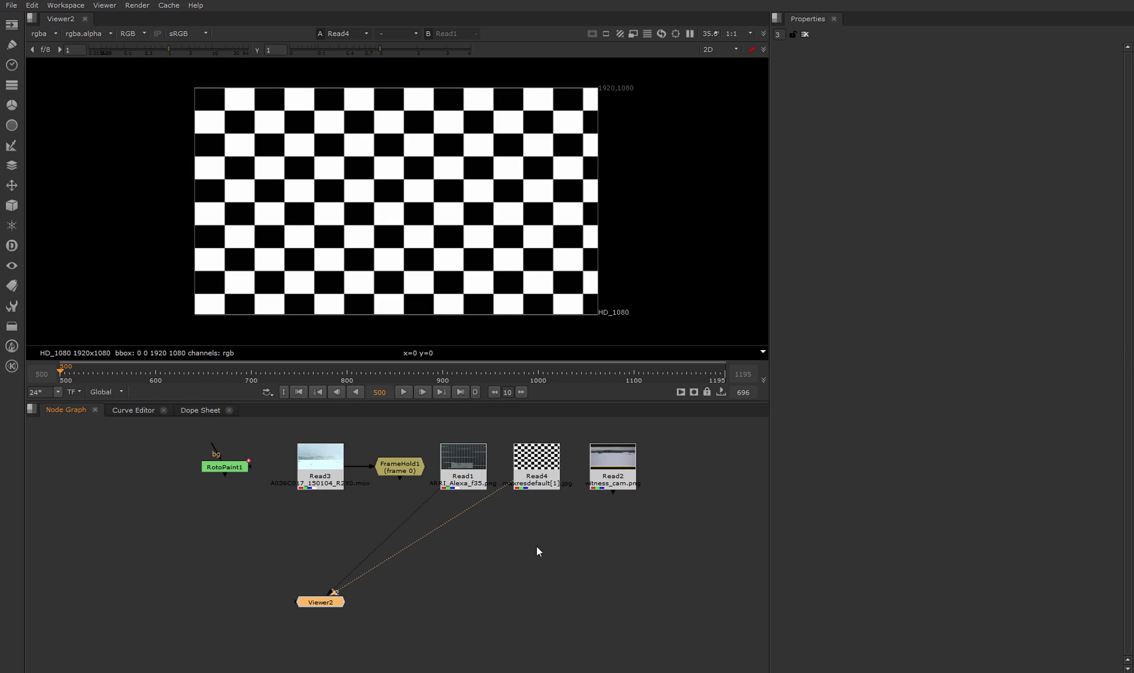
{"action": "left_click", "coordinate": [534, 477]}
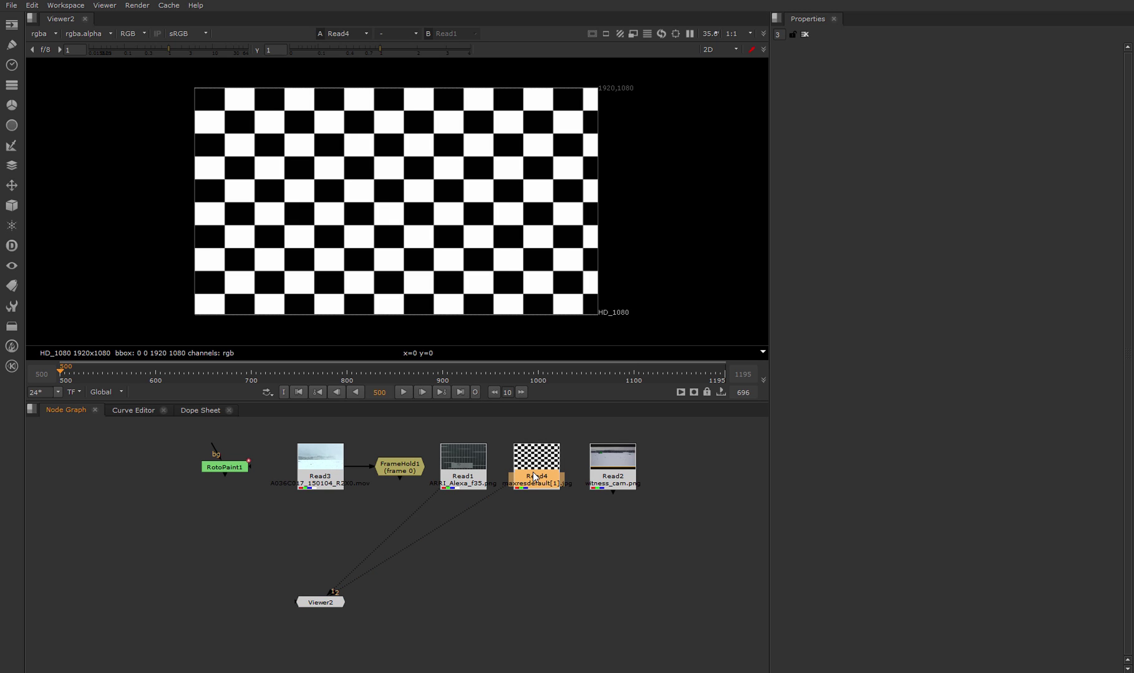
{"action": "left_click", "coordinate": [497, 523]}
{"action": "left_click", "coordinate": [469, 508]}
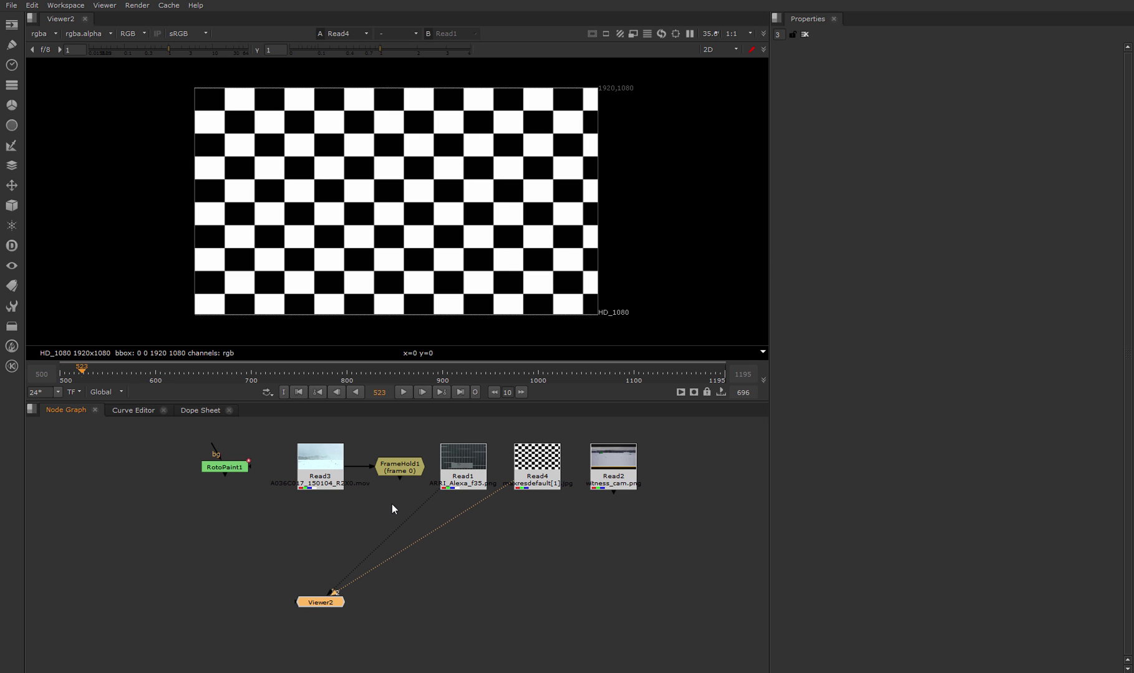
View the snow footage at frame 604, compare it with the witness camera still, and return to the footage
{"action": "left_click", "coordinate": [317, 456]}
{"action": "key", "text": "1"}
{"action": "left_click_drag", "start_coordinate": [97, 372], "coordinate": [160, 372]}
{"action": "left_click", "coordinate": [616, 455]}
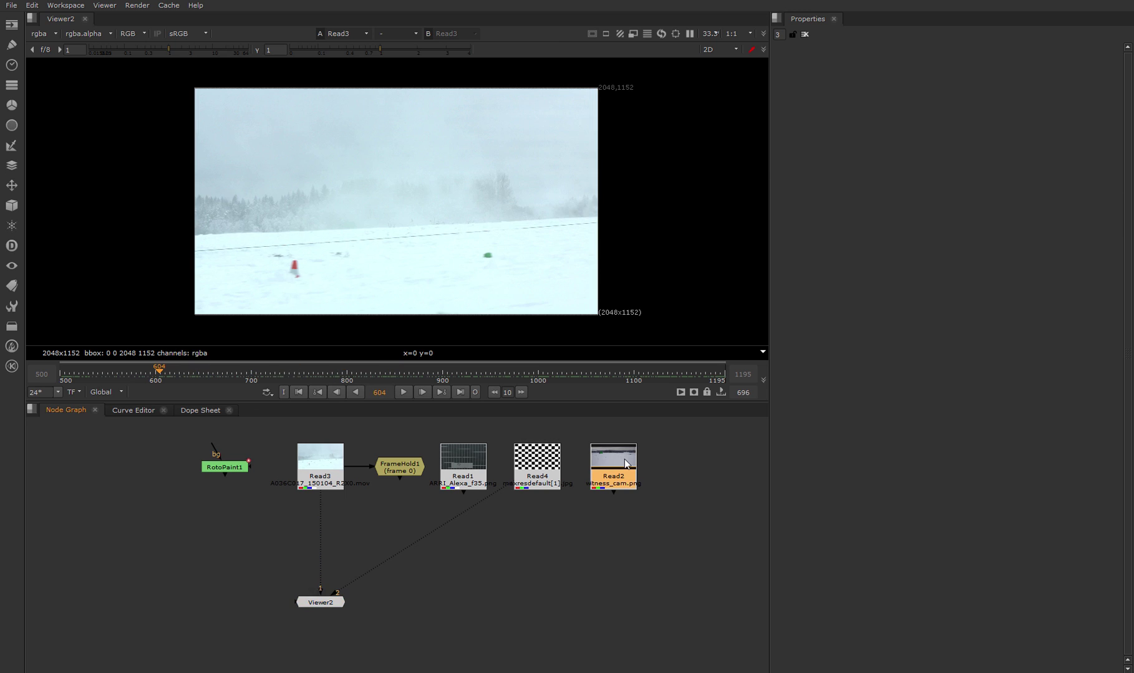
{"action": "key", "text": "1"}
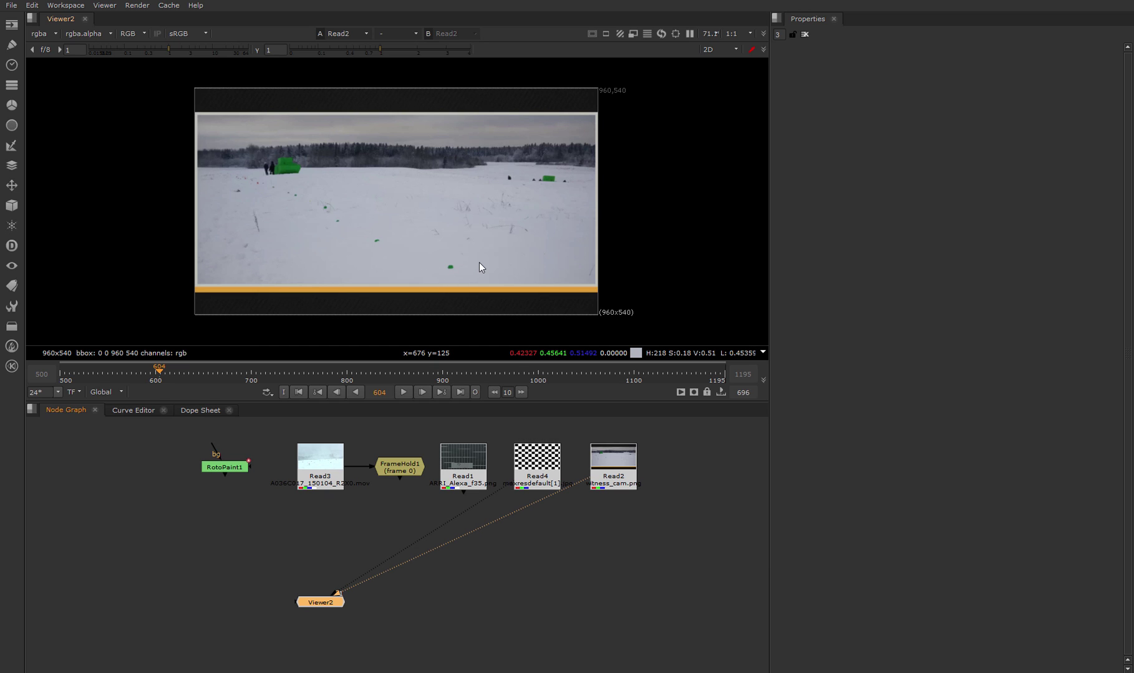
{"action": "left_click", "coordinate": [336, 478]}
{"action": "key", "text": "1"}
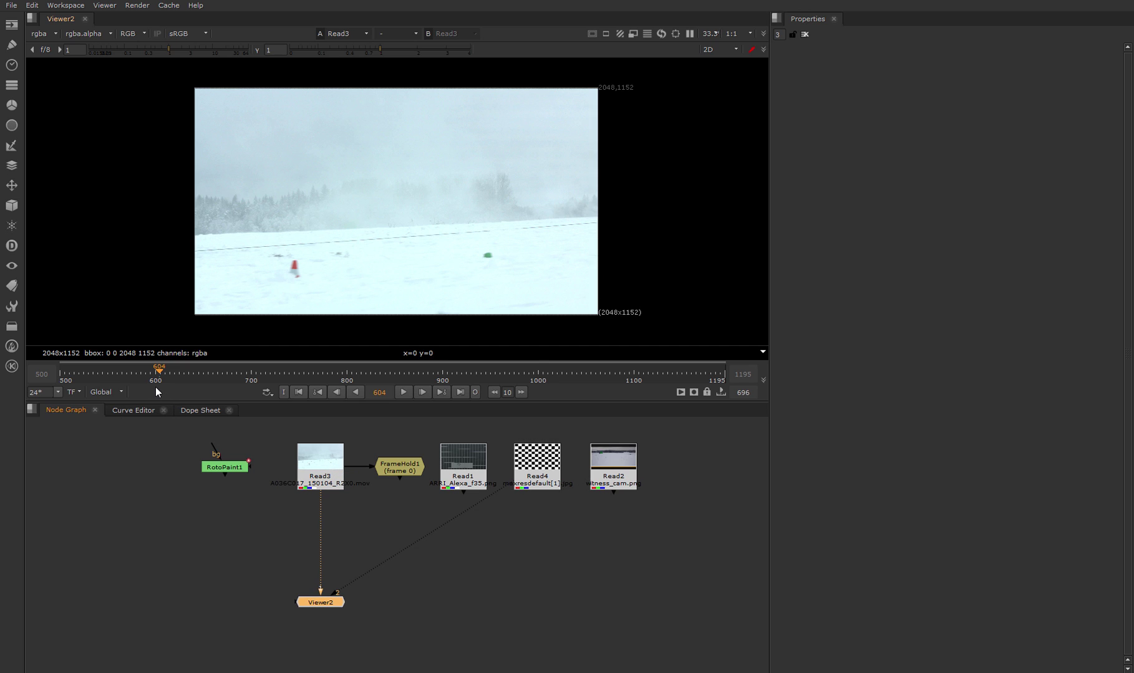
Set the project's full size format to 2048x1152
{"action": "left_click", "coordinate": [694, 603]}
{"action": "key", "text": "s"}
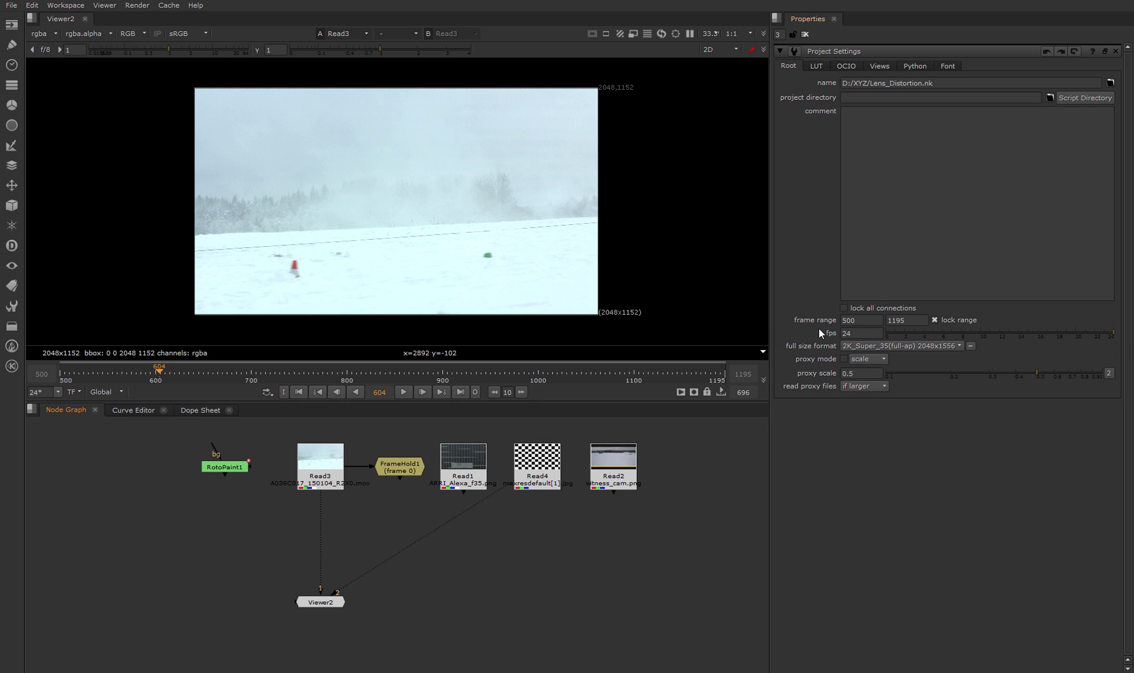
{"action": "left_click", "coordinate": [861, 346]}
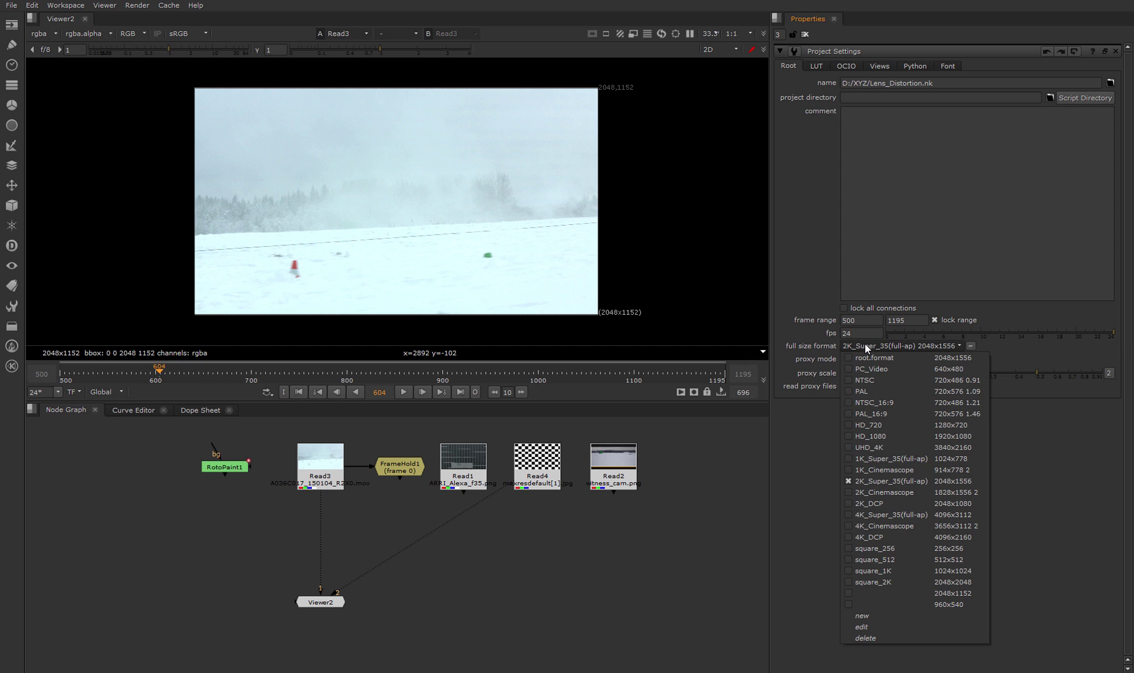
{"action": "left_click", "coordinate": [923, 596]}
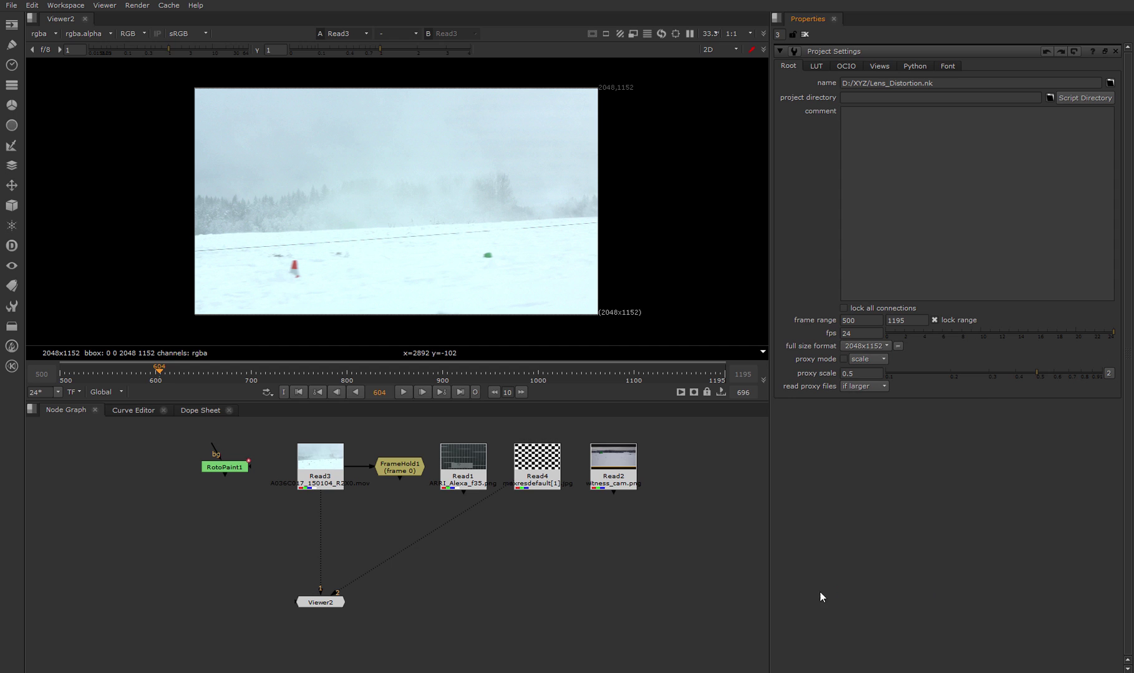
Add a CameraTracker node to the snow footage in Read3
{"action": "left_click", "coordinate": [323, 465]}
{"action": "key", "text": "Tab"}
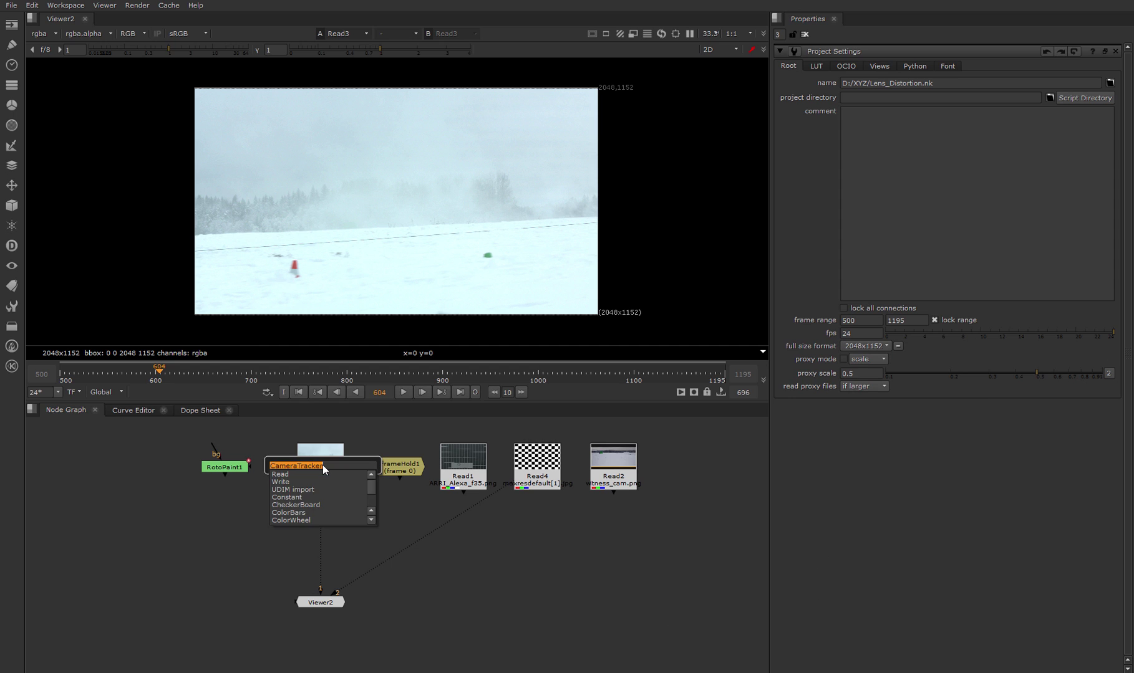
{"action": "type", "text": "lens"}
{"action": "key", "text": "Down"}
{"action": "key", "text": "Down"}
{"action": "key", "text": "Down"}
{"action": "key", "text": "Return"}
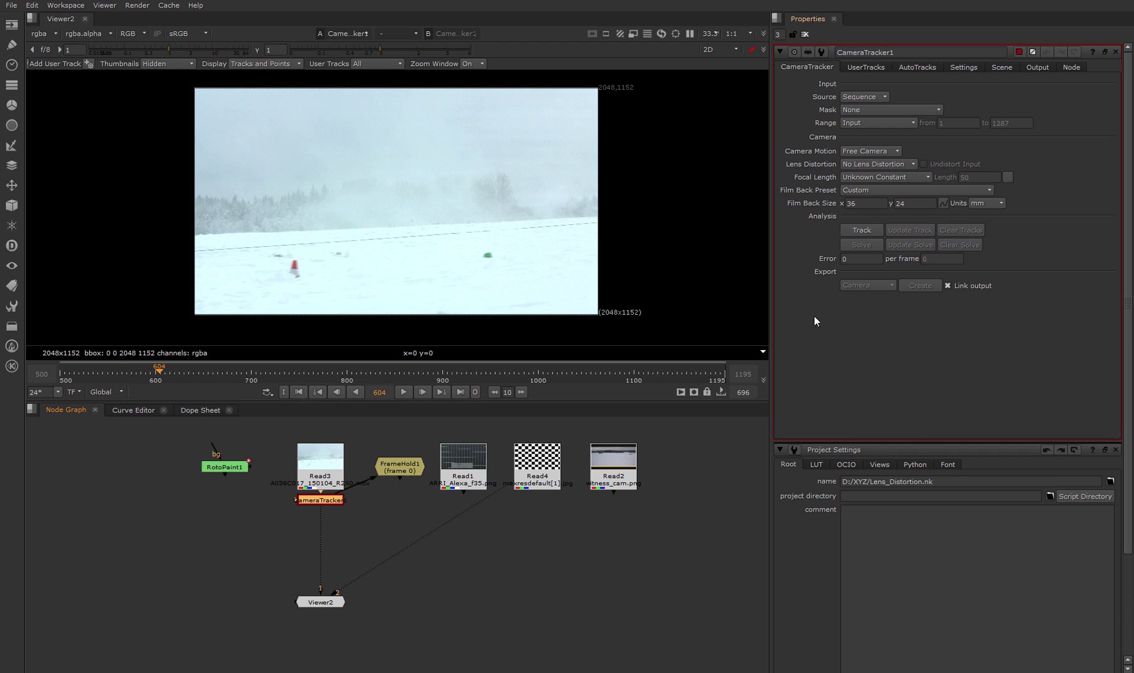
Set the CameraTracker's film back preset to the Arri Alexa 16:9 1.78
{"action": "left_click", "coordinate": [861, 189]}
{"action": "mouse_move", "coordinate": [871, 227]}
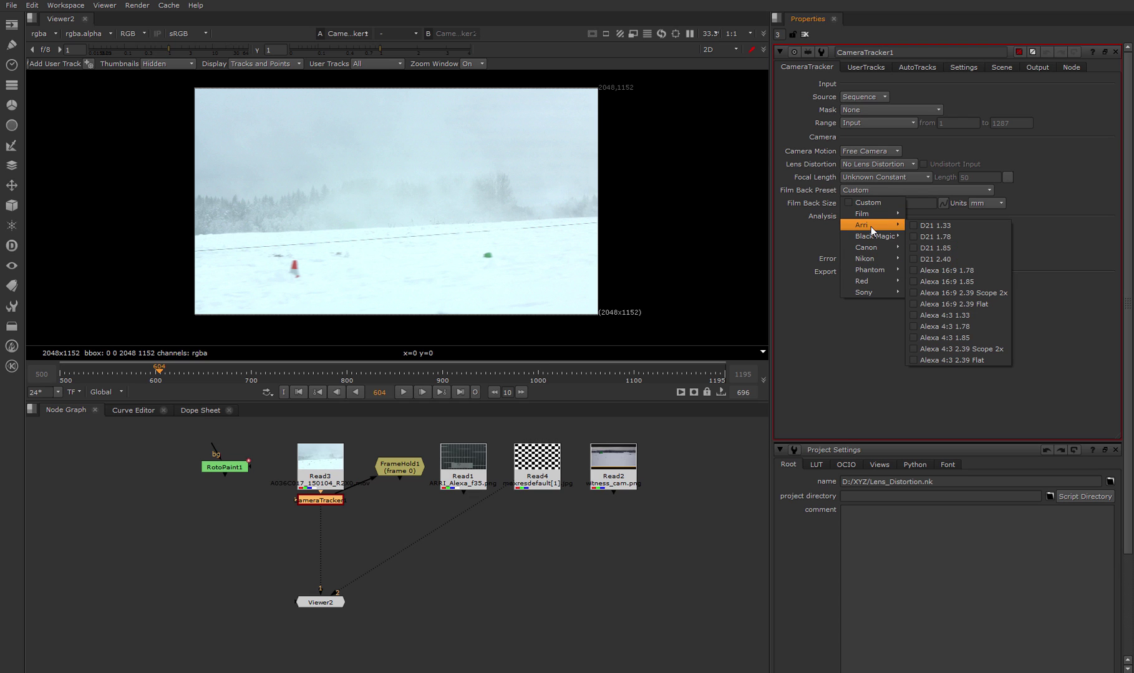
{"action": "left_click", "coordinate": [962, 270]}
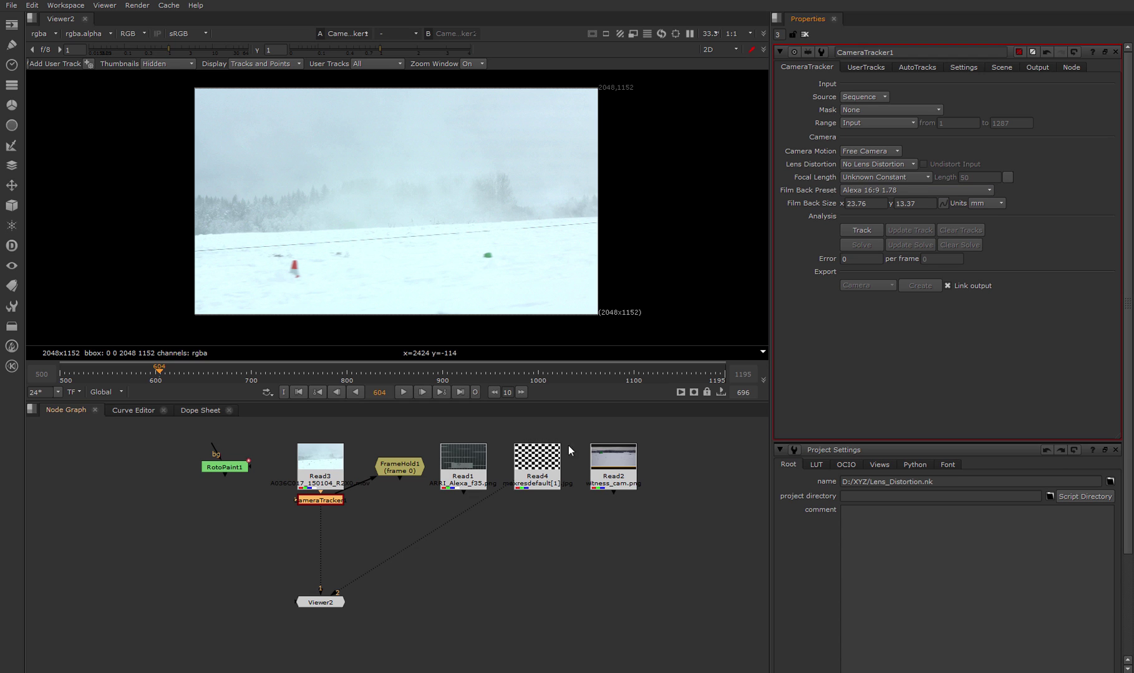
Check the slate in FrameHold1 and set the CameraTracker's focal length to Known with a length of 35
{"action": "left_click", "coordinate": [399, 468]}
{"action": "key", "text": "1"}
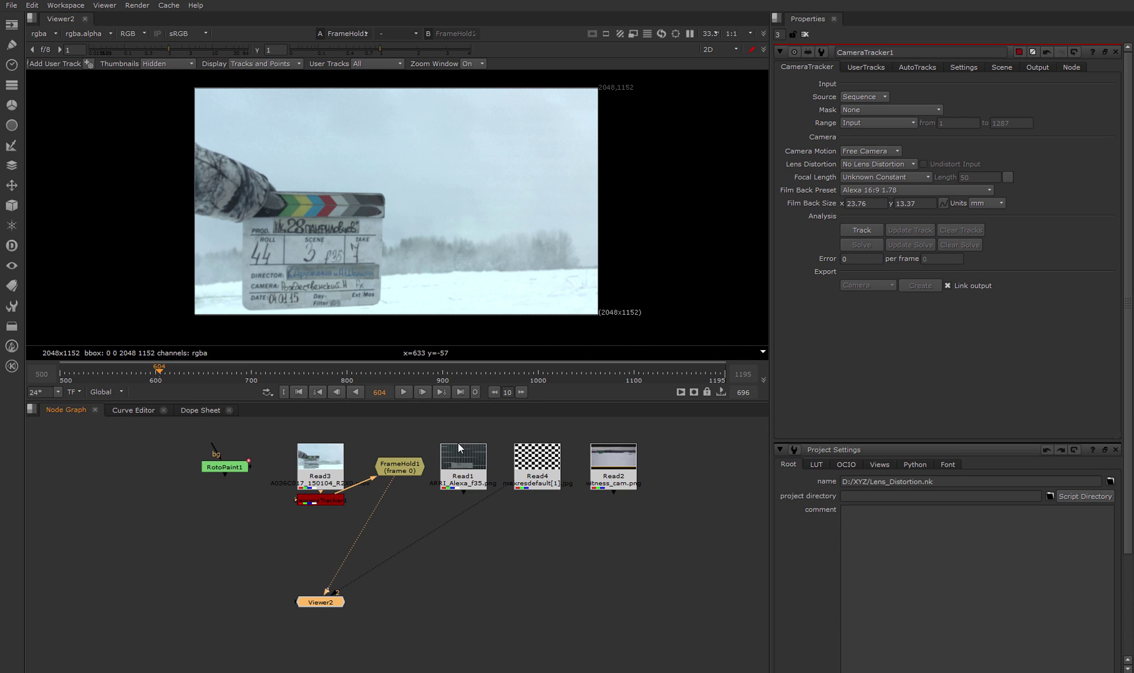
{"action": "left_click", "coordinate": [891, 176]}
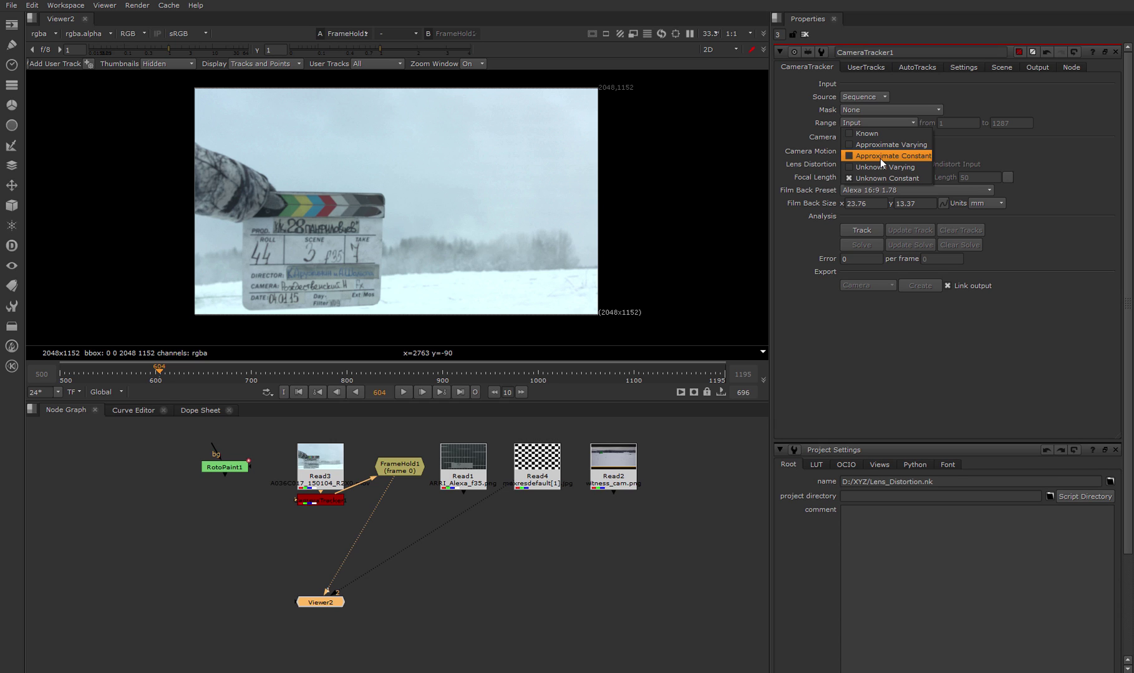
{"action": "left_click", "coordinate": [872, 134]}
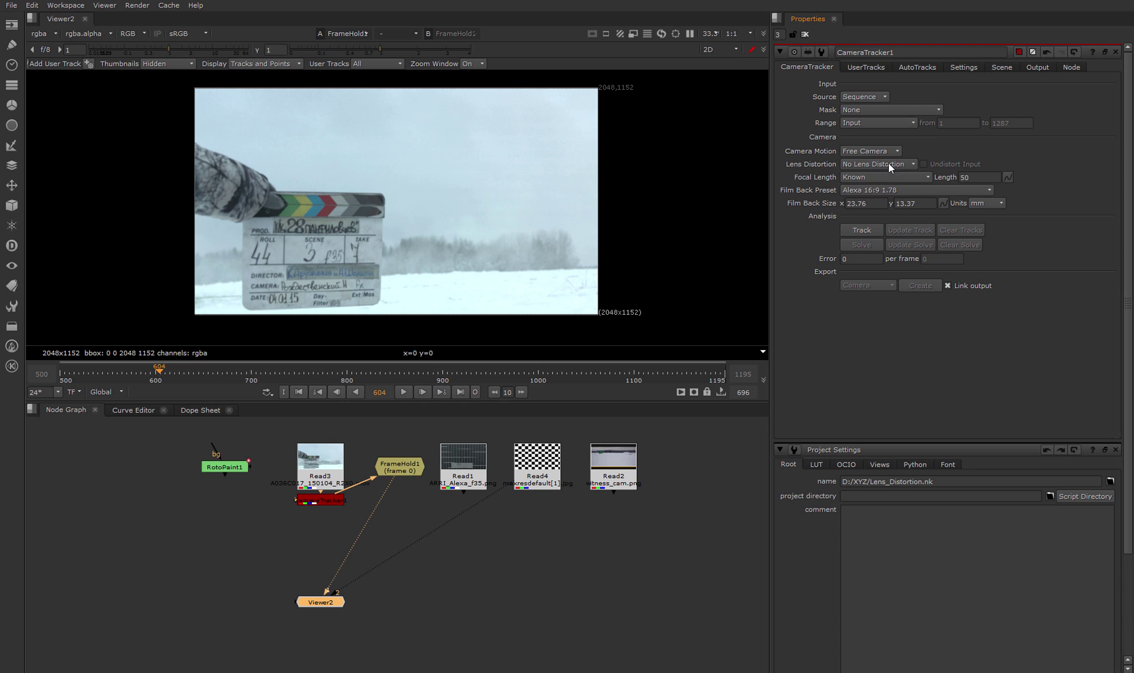
{"action": "double_click", "coordinate": [977, 177]}
{"action": "type", "text": "35"}
{"action": "key", "text": "Return"}
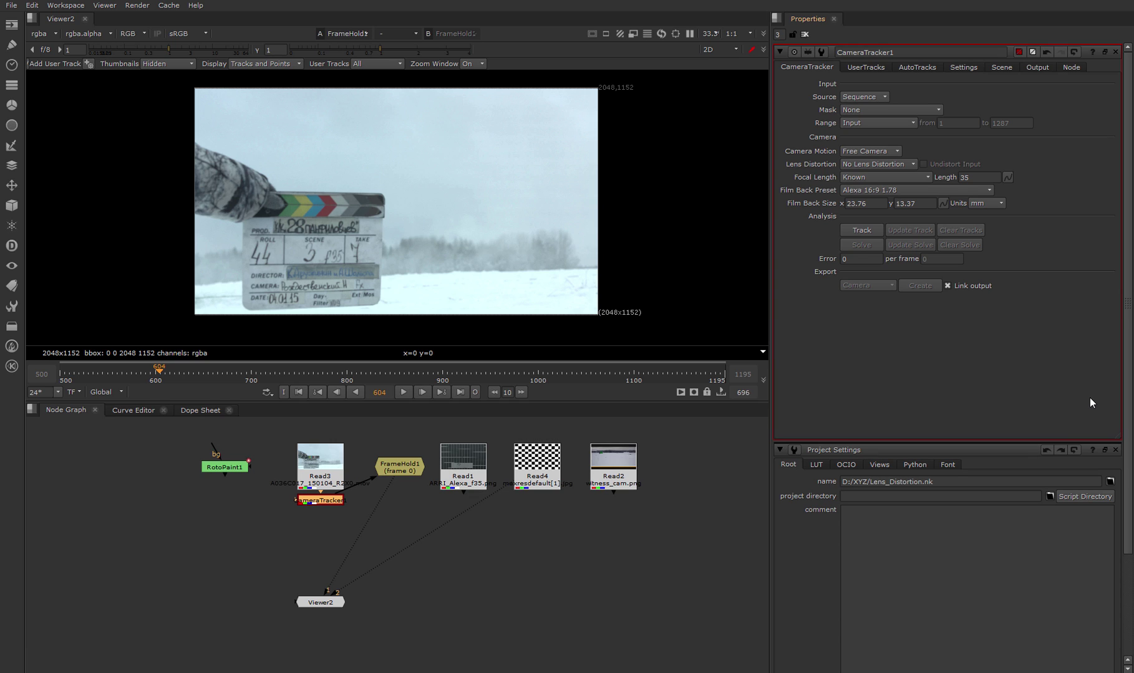
Add a LensDistortion node, feed it the Read3 footage as source, and view its output
{"action": "left_click", "coordinate": [253, 548]}
{"action": "key", "text": "Tab"}
{"action": "type", "text": "lens"}
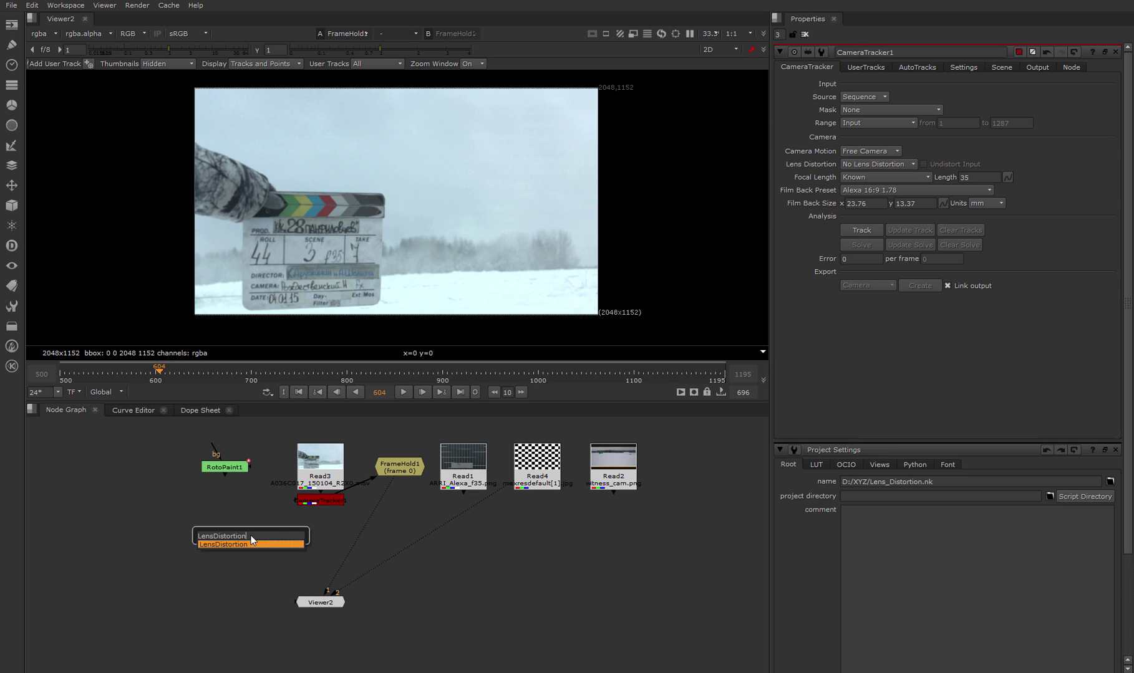
{"action": "key", "text": "Return"}
{"action": "left_click_drag", "start_coordinate": [240, 517], "coordinate": [308, 466]}
{"action": "key", "text": "1"}
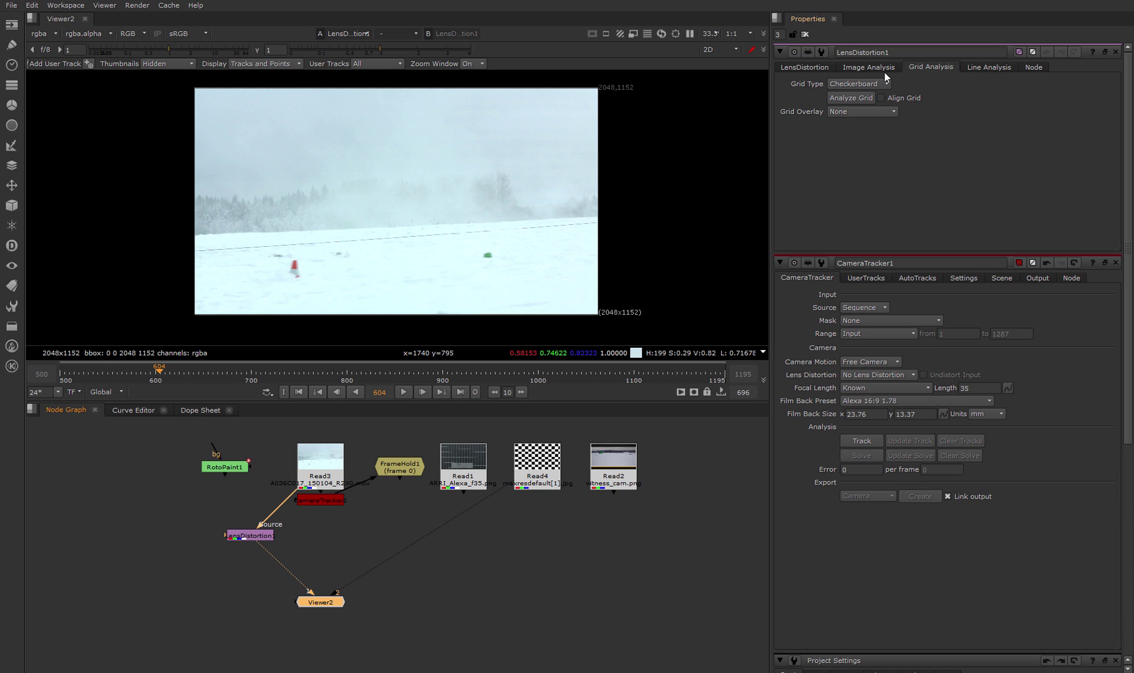
Try the Unknown Lens distortion option on the CameraTracker and switch back to No Lens Distortion
{"action": "double_click", "coordinate": [323, 501]}
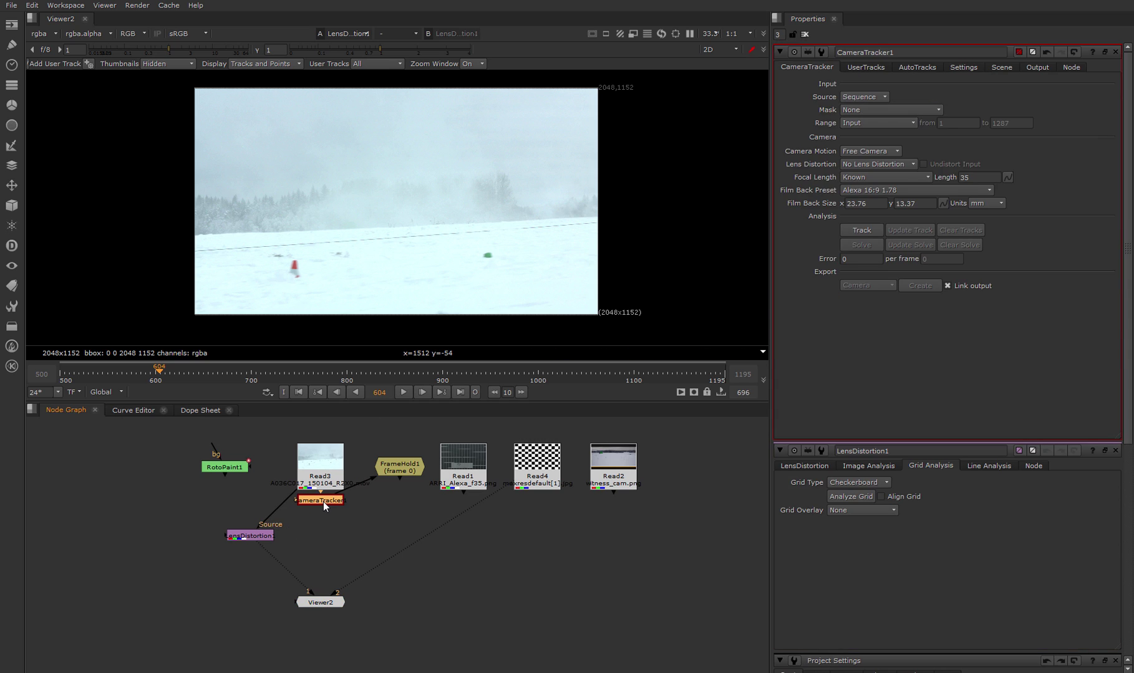
{"action": "left_click", "coordinate": [853, 164]}
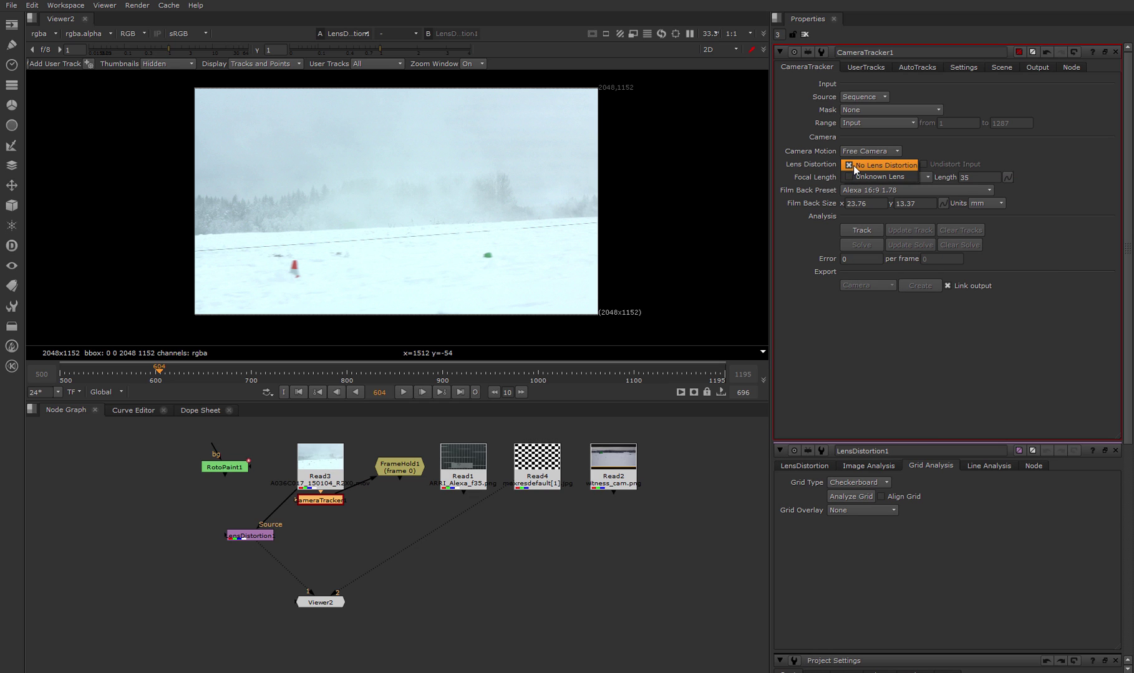
{"action": "left_click", "coordinate": [866, 175]}
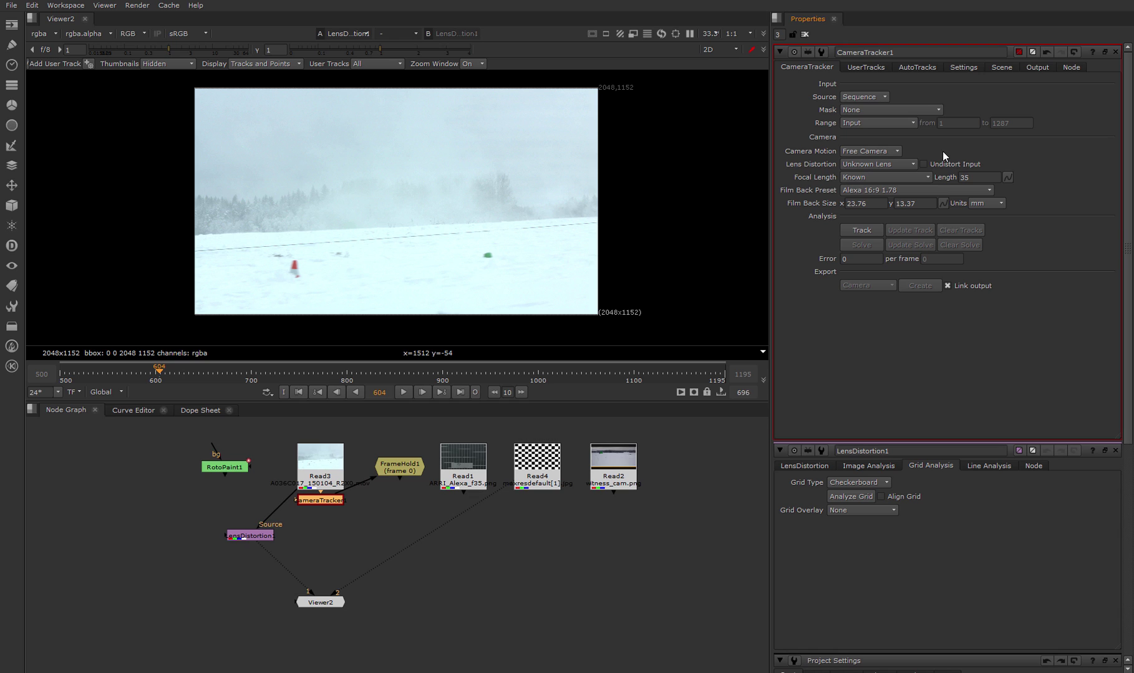
{"action": "left_click", "coordinate": [904, 165]}
{"action": "left_click", "coordinate": [899, 155]}
Enable Preview Features for the CameraTracker, move its node below Read3, and check the features at frame 876
{"action": "left_click", "coordinate": [958, 69]}
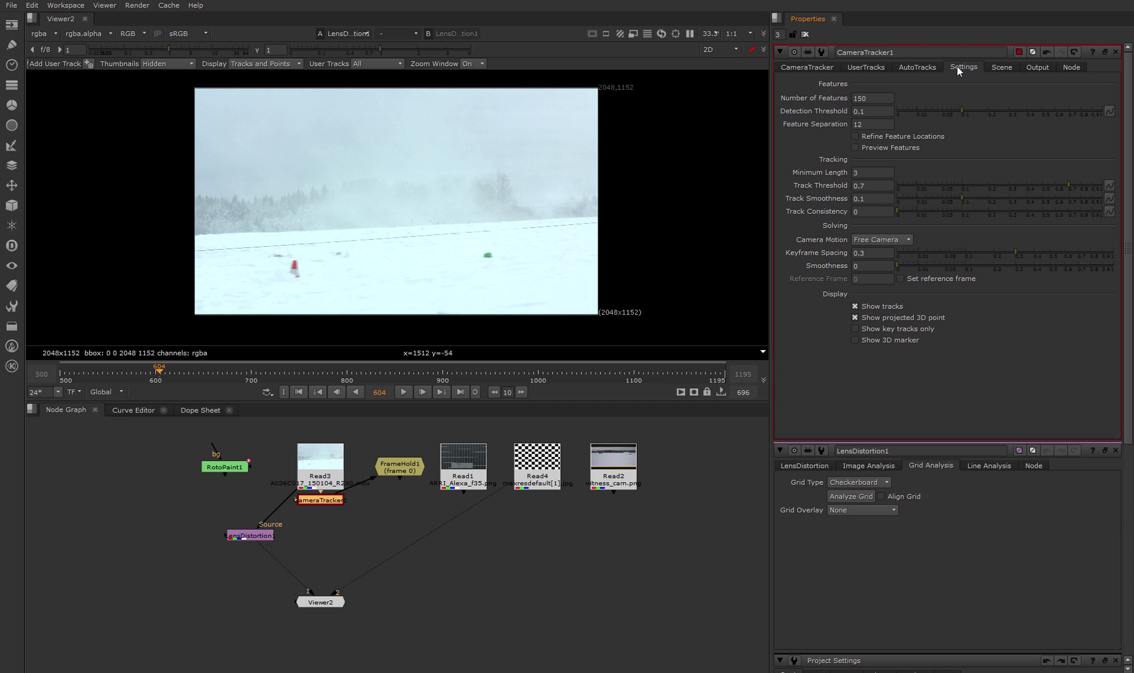
{"action": "left_click", "coordinate": [895, 145]}
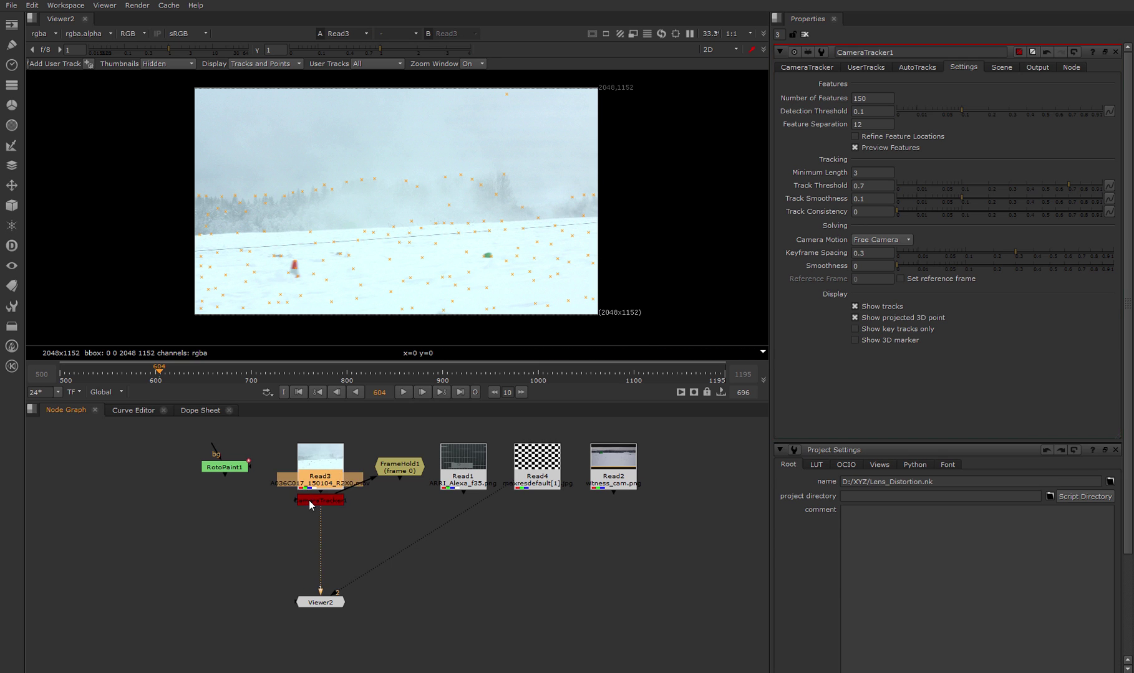
{"action": "left_click_drag", "start_coordinate": [309, 500], "coordinate": [306, 531]}
{"action": "left_click_drag", "start_coordinate": [159, 373], "coordinate": [419, 377]}
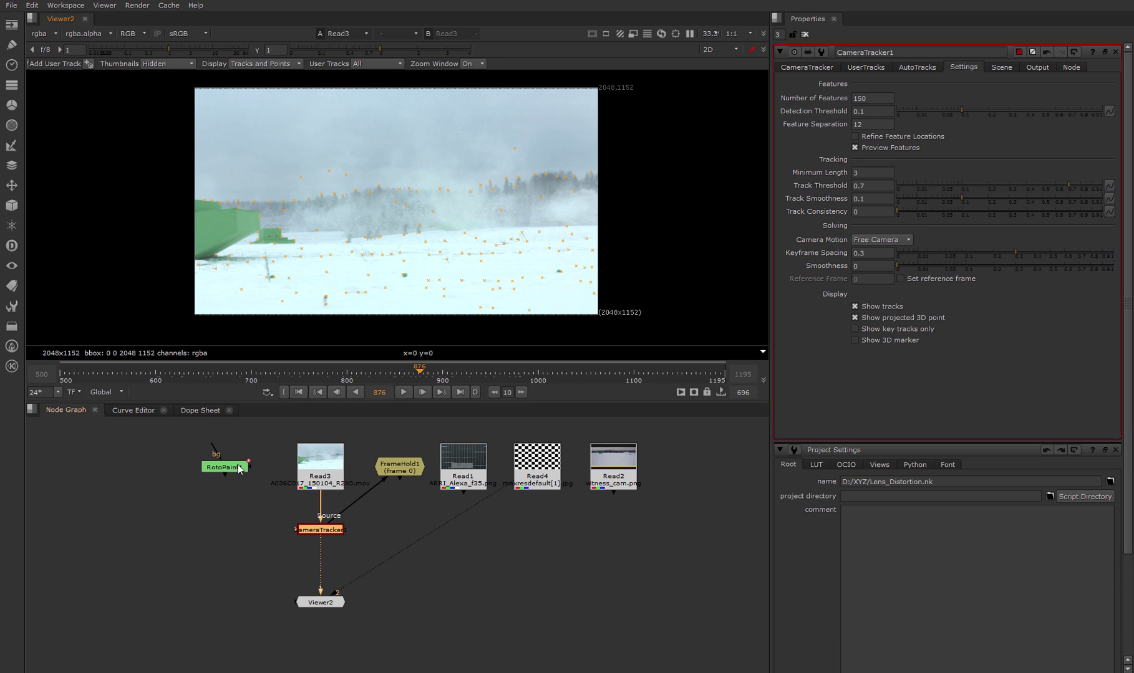
Connect RotoPaint1 to the CameraTracker's mask input and set its mask option to Mask Alpha
{"action": "left_click_drag", "start_coordinate": [239, 468], "coordinate": [232, 511]}
{"action": "double_click", "coordinate": [231, 511]}
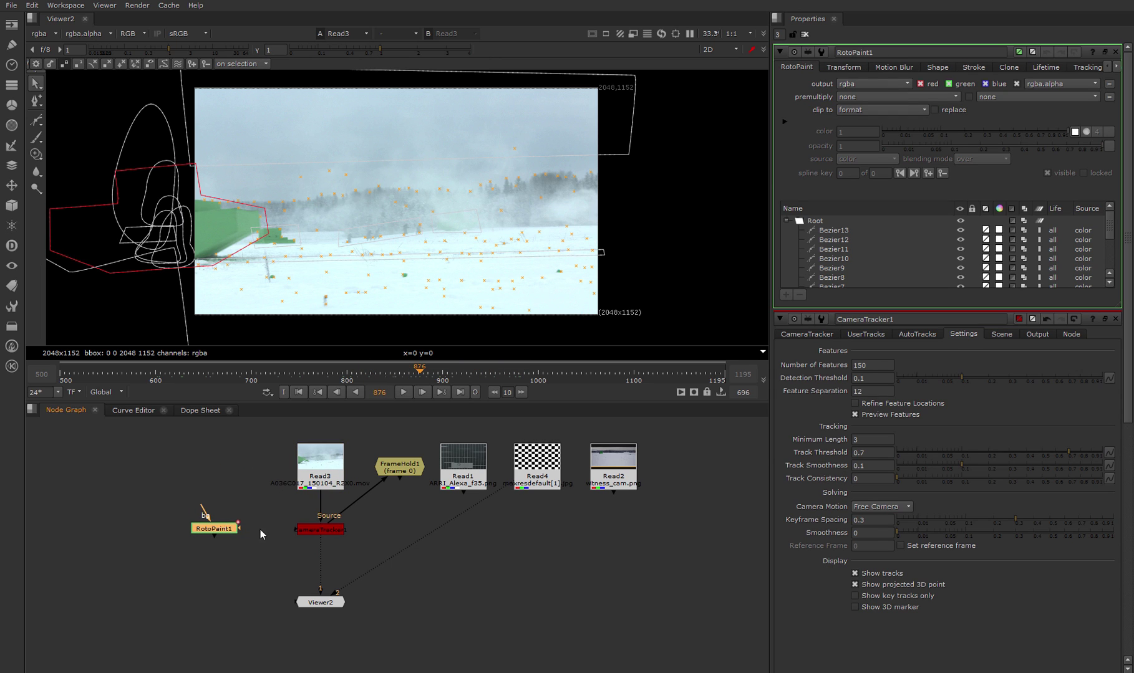
{"action": "left_click_drag", "start_coordinate": [286, 532], "coordinate": [204, 529]}
{"action": "double_click", "coordinate": [330, 528]}
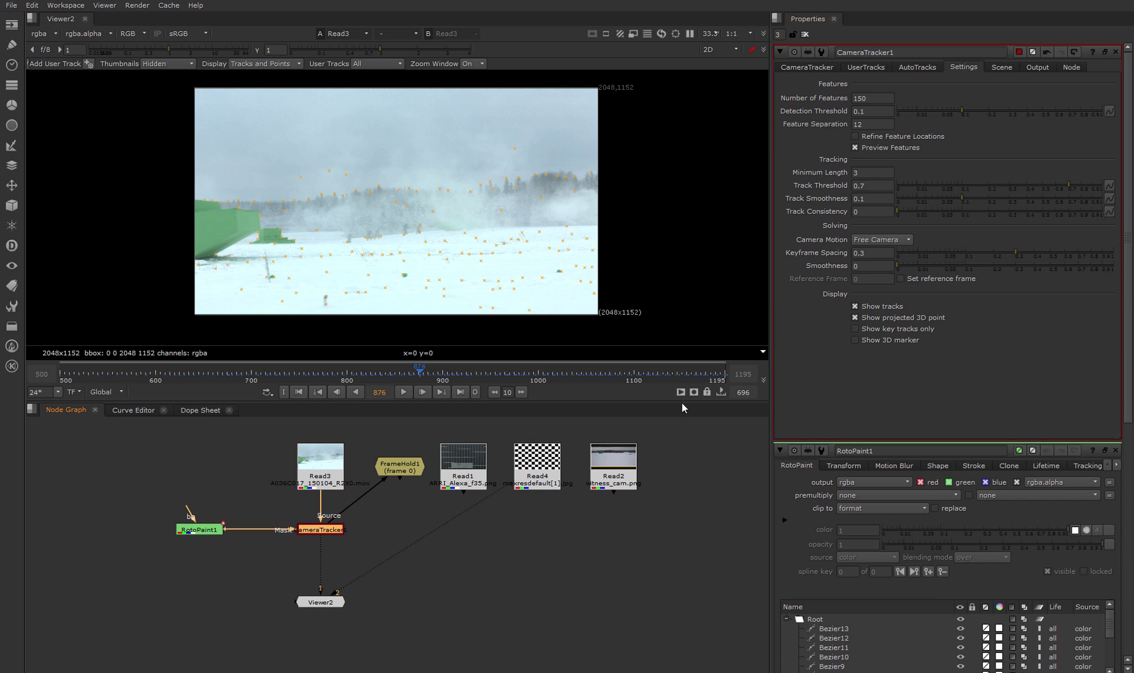
{"action": "left_click", "coordinate": [804, 67]}
{"action": "left_click", "coordinate": [879, 110]}
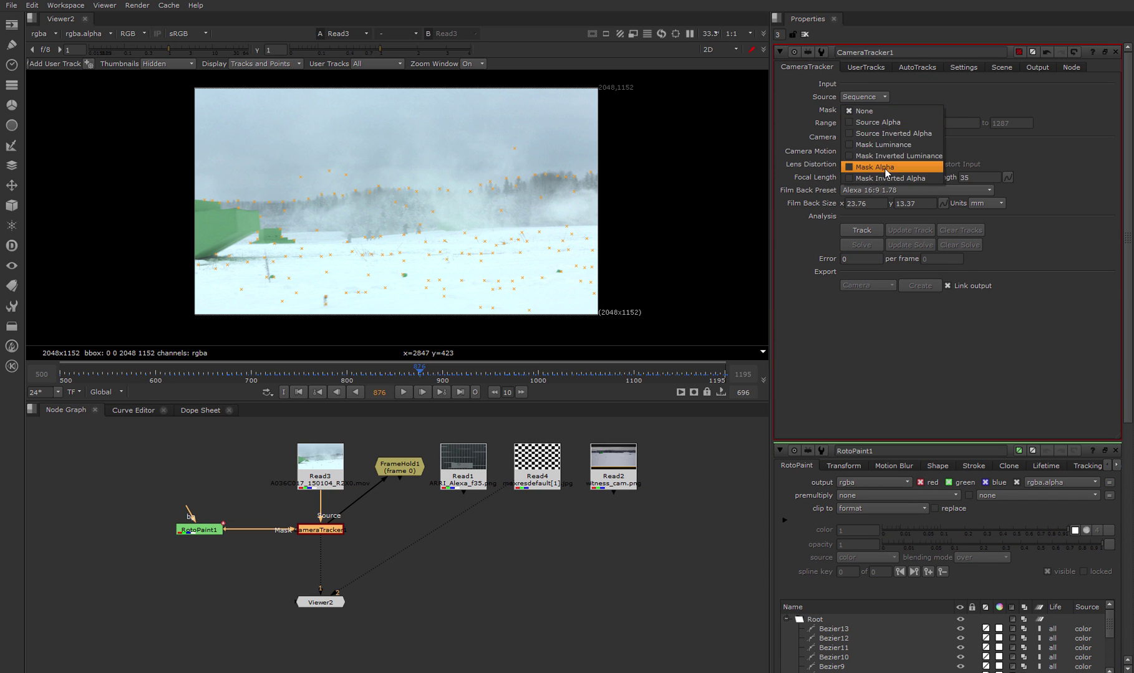
{"action": "left_click", "coordinate": [860, 162]}
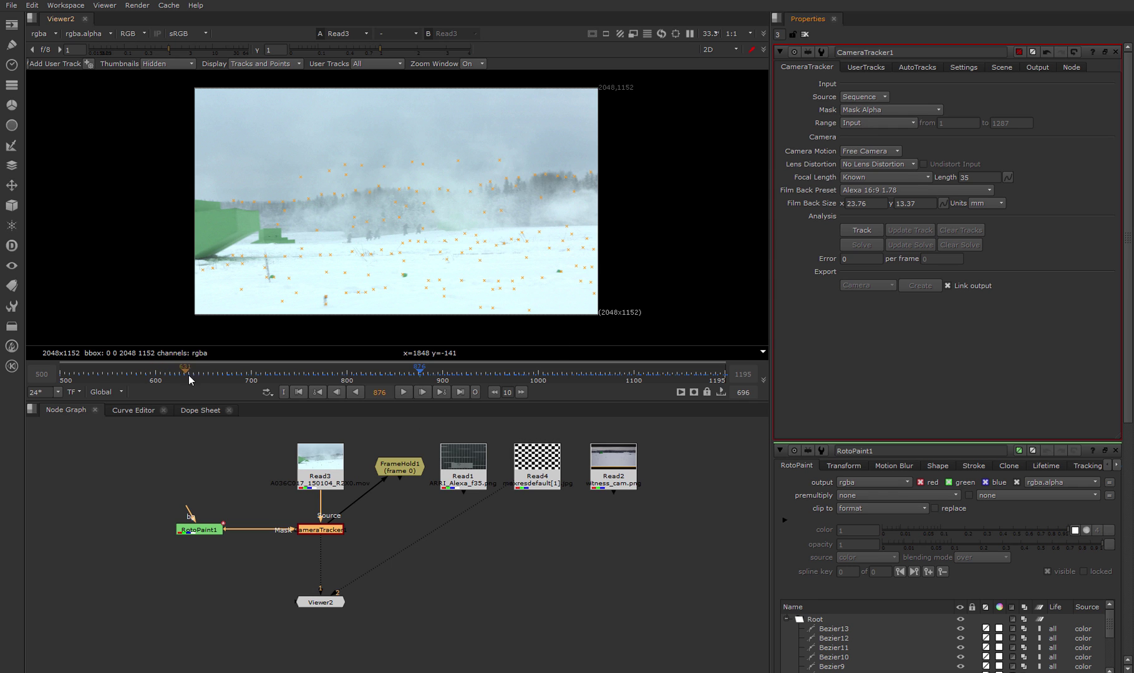
Set the CameraTracker's range to Custom from 500 to 1195 and track the sequence
{"action": "left_click_drag", "start_coordinate": [199, 377], "coordinate": [58, 389]}
{"action": "left_click", "coordinate": [862, 124]}
{"action": "left_click", "coordinate": [868, 146]}
{"action": "left_click", "coordinate": [954, 123]}
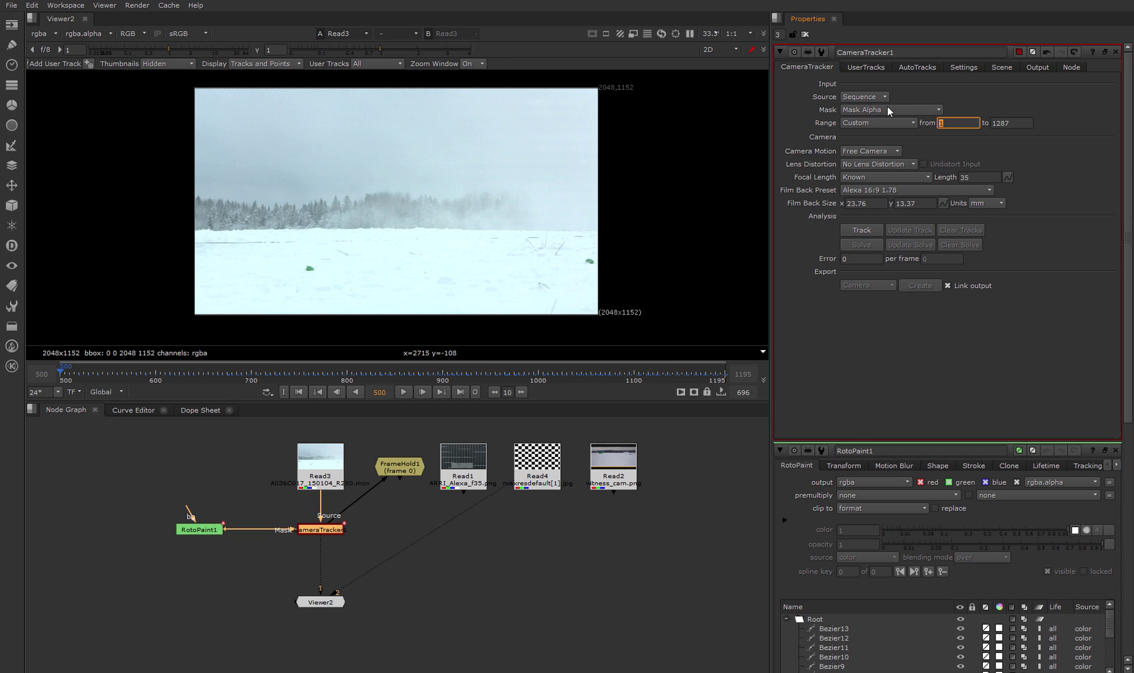
{"action": "type", "text": "500"}
{"action": "key", "text": "Tab"}
{"action": "type", "text": "1195"}
{"action": "left_click", "coordinate": [1016, 274]}
{"action": "left_click", "coordinate": [861, 231]}
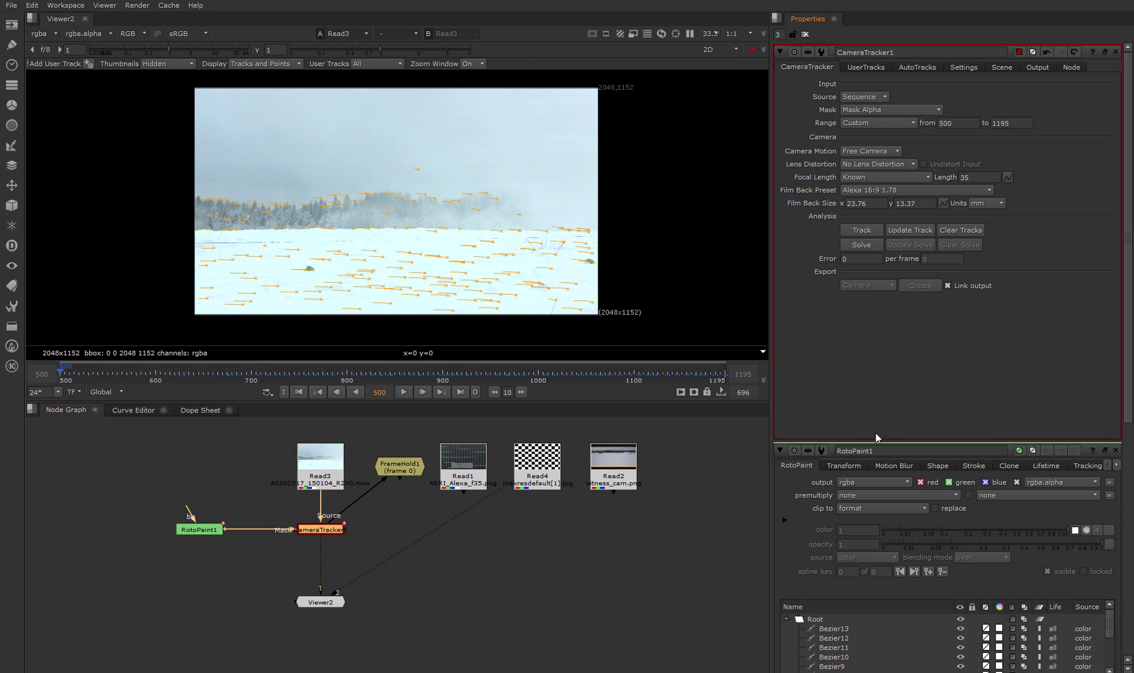
Solve the camera from the tracks and create a linked Scene export
{"action": "left_click", "coordinate": [866, 242]}
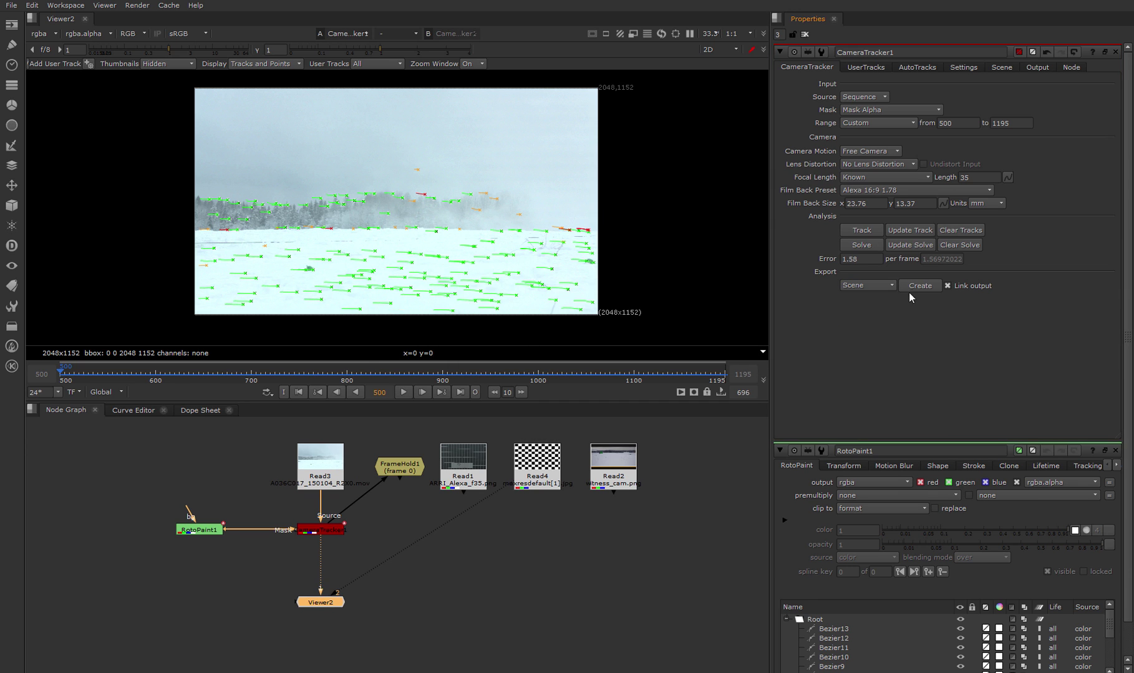
{"action": "left_click", "coordinate": [912, 290]}
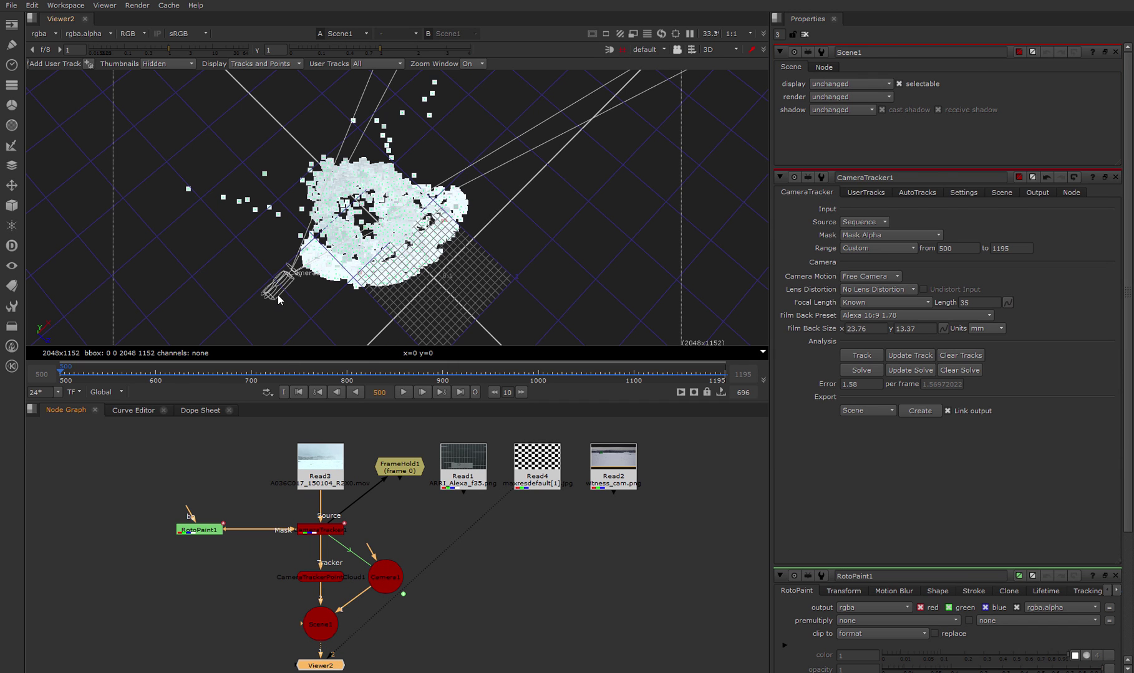
Open the solved camera's properties and examine its path and the point cloud from the top view
{"action": "double_click", "coordinate": [278, 295]}
{"action": "key", "text": "c"}
{"action": "scroll", "coordinate": [359, 225], "scroll_direction": "down", "scroll_amount": 2}
{"action": "middle_click_drag", "start_coordinate": [406, 201], "coordinate": [424, 308]}
{"action": "scroll", "coordinate": [412, 291], "scroll_direction": "down", "scroll_amount": 2}
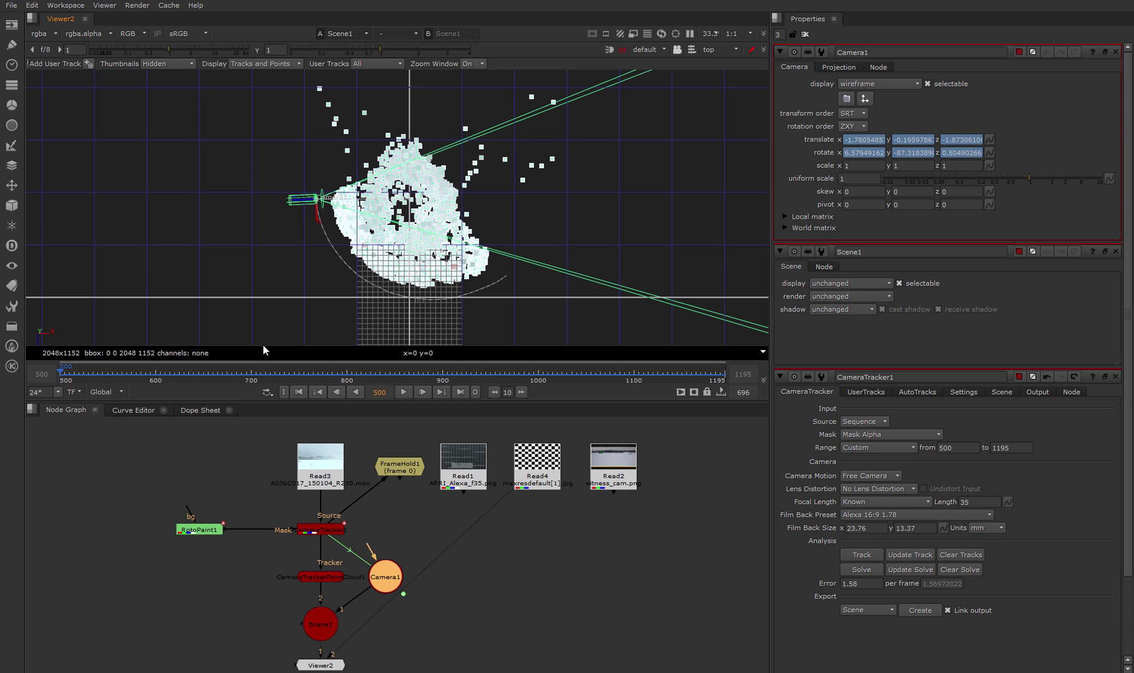
Scrub through the sequence to examine how the solved camera moves relative to the point cloud
{"action": "left_click_drag", "start_coordinate": [61, 377], "coordinate": [402, 388]}
{"action": "scroll", "coordinate": [399, 257], "scroll_direction": "up", "scroll_amount": 5}
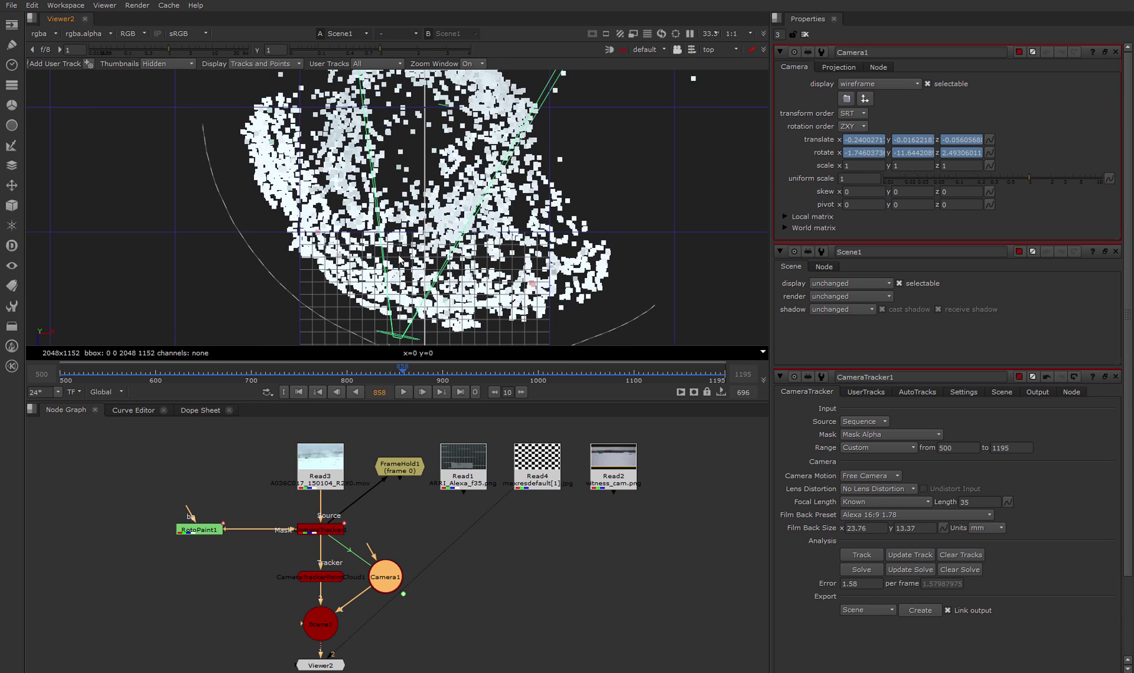
{"action": "scroll", "coordinate": [399, 257], "scroll_direction": "down", "scroll_amount": 2}
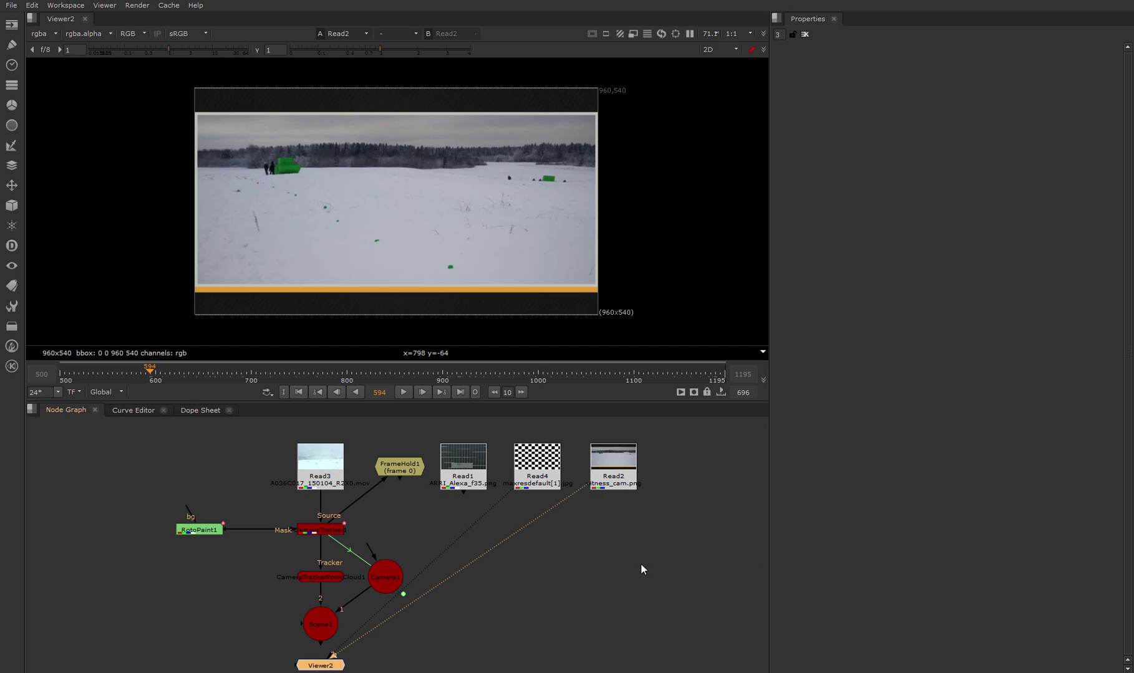
Add a LensDistortion node below the Read1 lens grid image
{"action": "left_click", "coordinate": [454, 475], "text": "ctrl+shift"}
{"action": "key", "text": "Tab"}
{"action": "type", "text": "lens"}
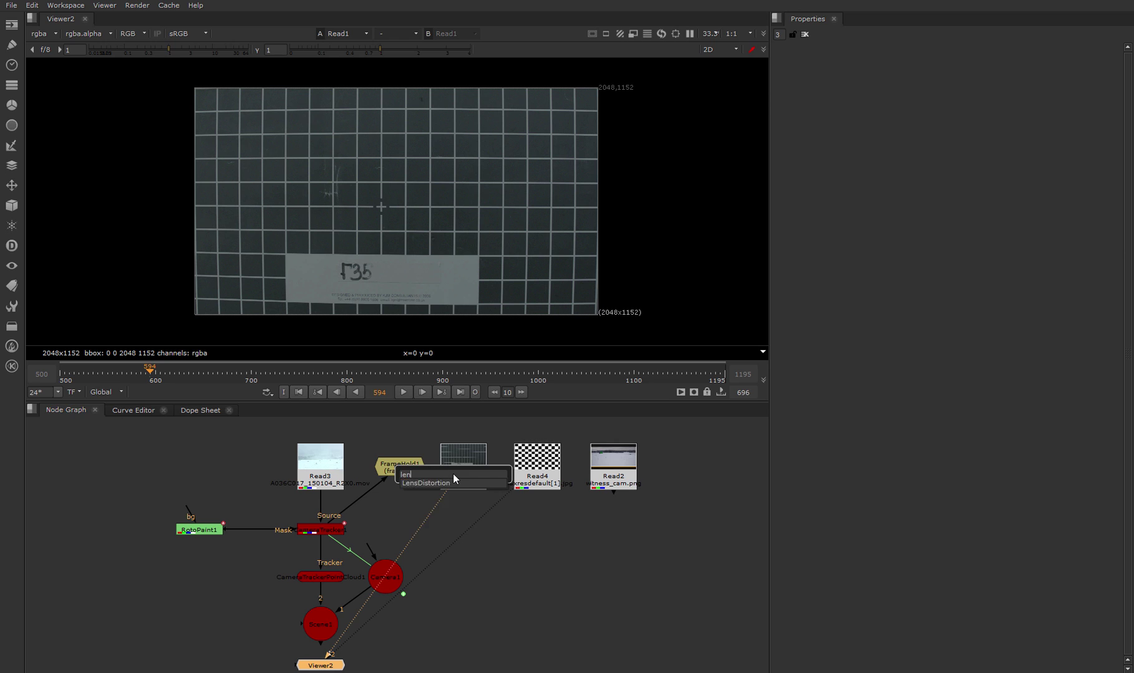
{"action": "key", "text": "Return"}
{"action": "left_click_drag", "start_coordinate": [453, 475], "coordinate": [467, 506]}
Set the LensDistortion node's grid type to Thin Line and analyze the lens grid
{"action": "left_click", "coordinate": [470, 466]}
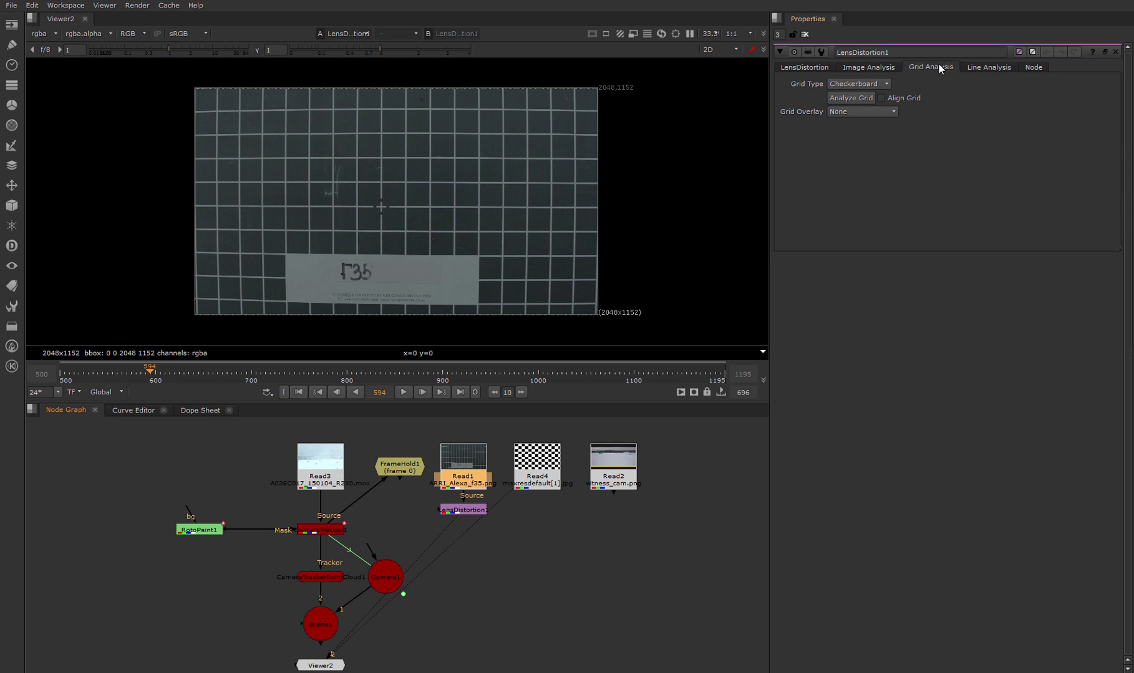
{"action": "left_click", "coordinate": [883, 84]}
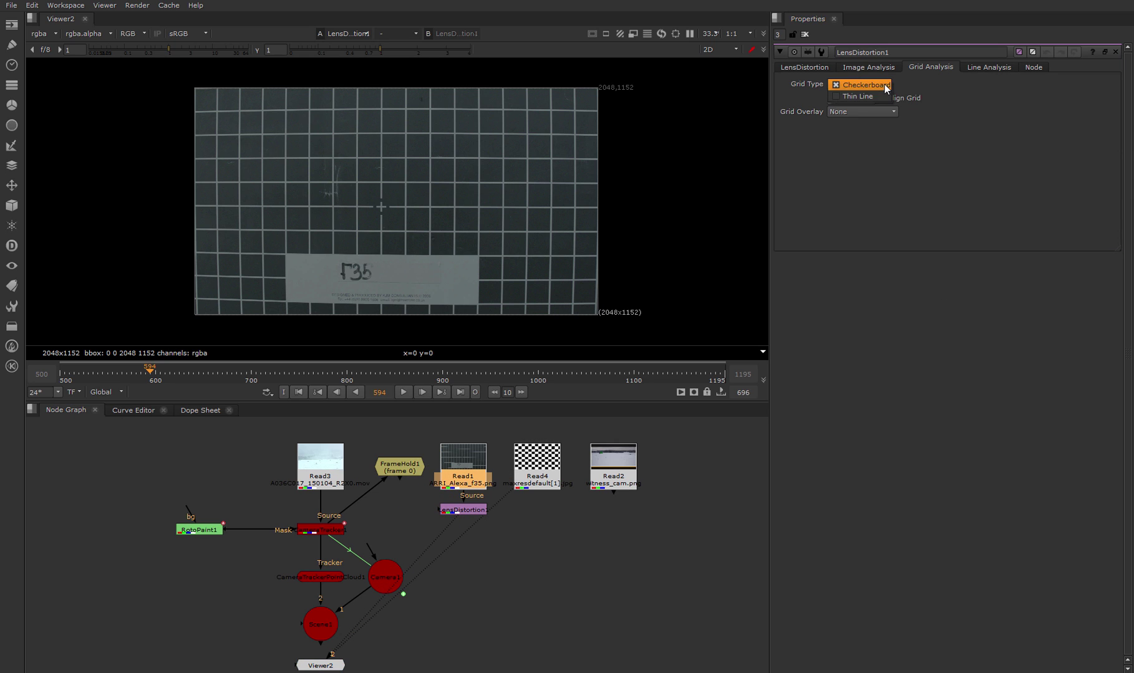
{"action": "left_click", "coordinate": [873, 96]}
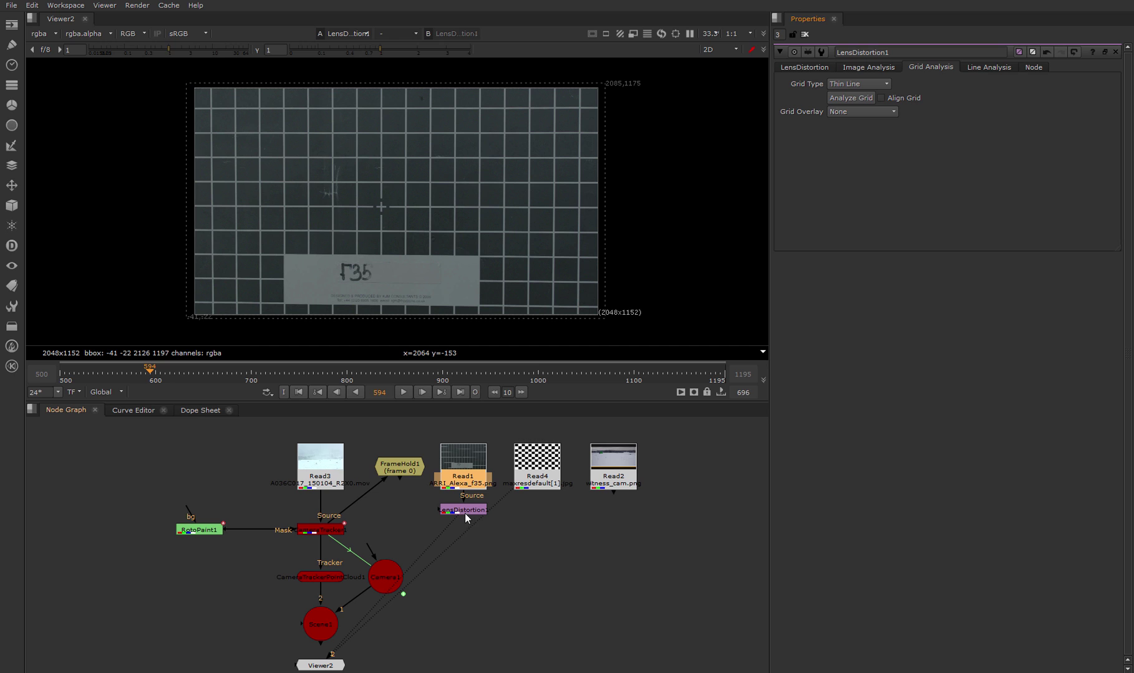
Duplicate the Read3 footage node into the empty area beyond the witness camera image
{"action": "middle_click_drag", "start_coordinate": [533, 539], "coordinate": [528, 528]}
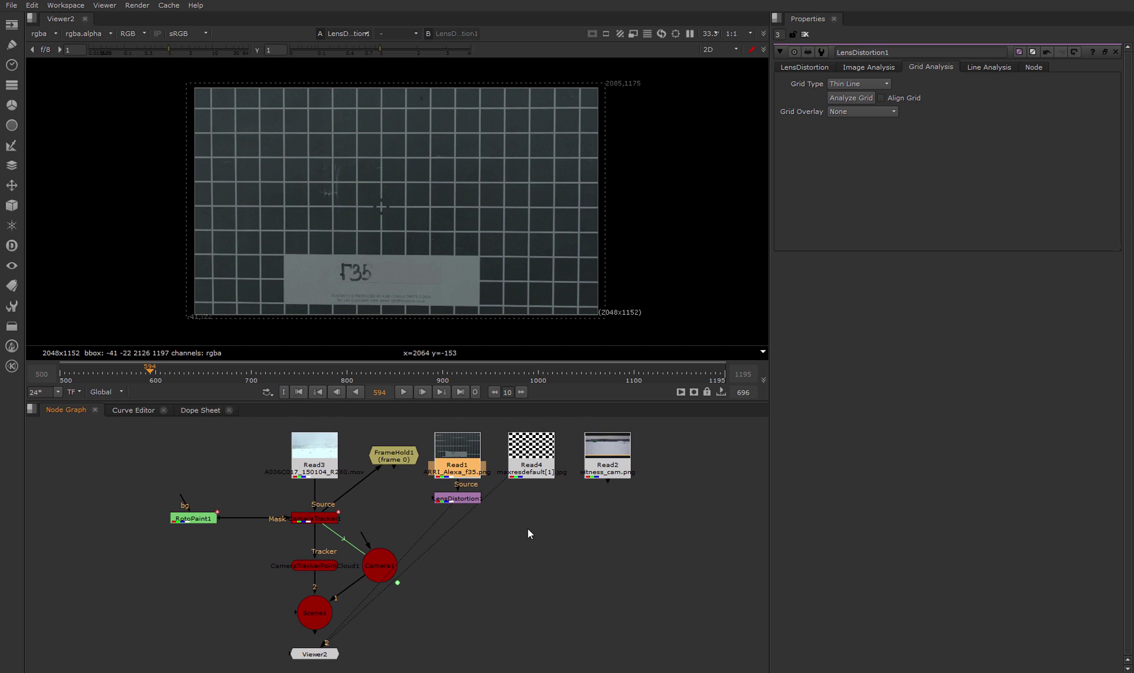
{"action": "left_click", "coordinate": [348, 476]}
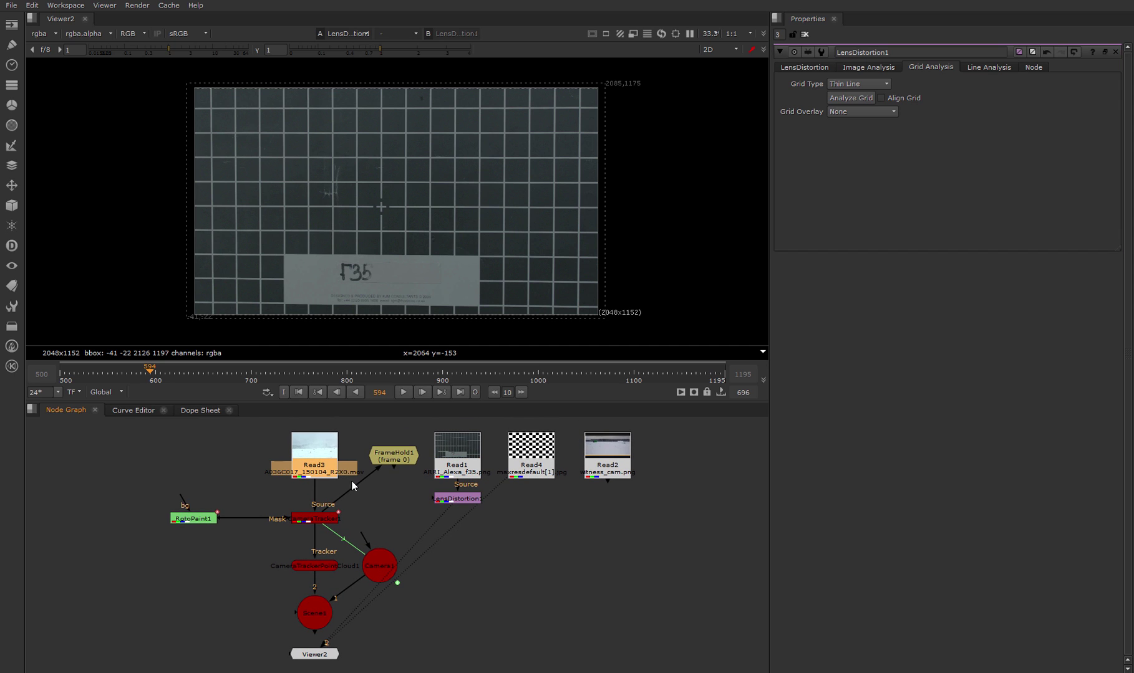
{"action": "middle_click_drag", "start_coordinate": [737, 464], "coordinate": [571, 473]}
{"action": "left_click", "coordinate": [526, 495]}
{"action": "key", "text": "ctrl+v"}
Copy the analyzed LensDistortion node below the duplicated footage Read5 and view its output
{"action": "left_click", "coordinate": [273, 497]}
{"action": "key", "text": "ctrl+c"}
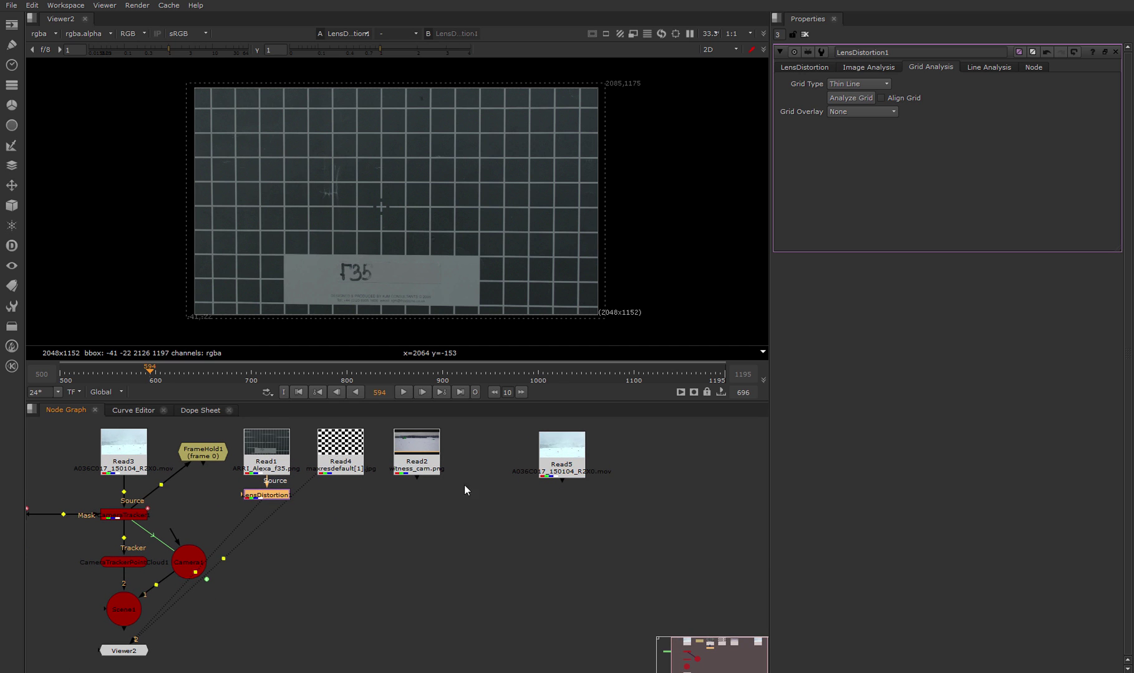
{"action": "left_click", "coordinate": [572, 466]}
{"action": "key", "text": "ctrl+v"}
{"action": "key", "text": "1"}
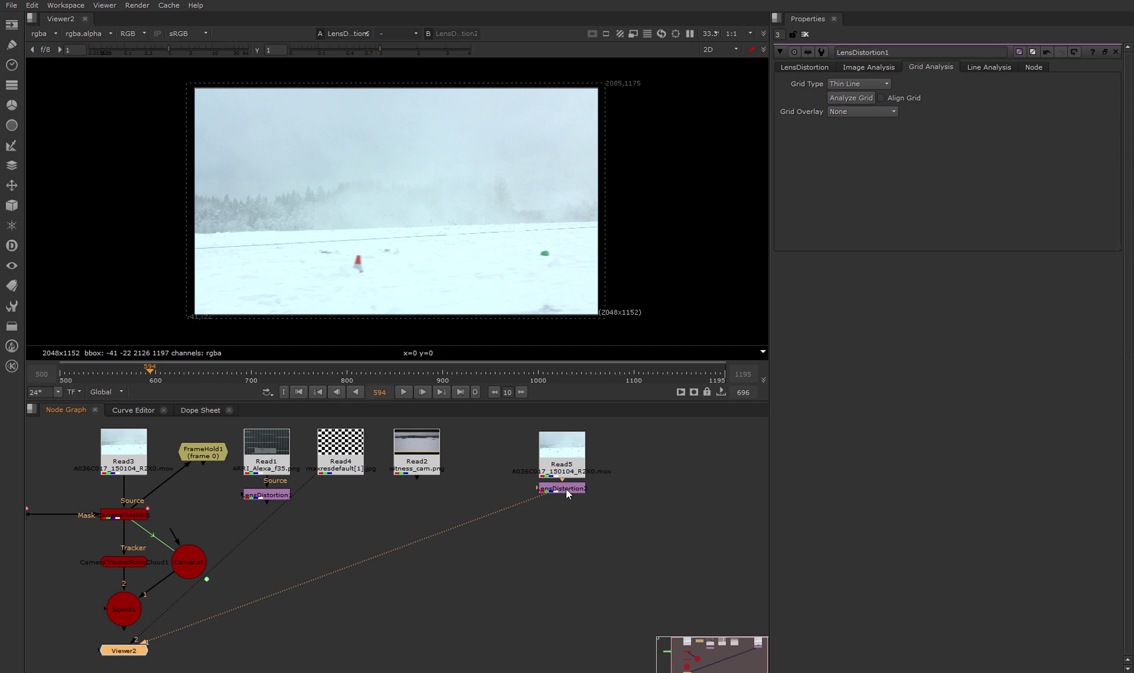
Toggle the copied LensDistortion node off and on repeatedly to compare the original and undistorted footage
{"action": "key", "text": "d"}
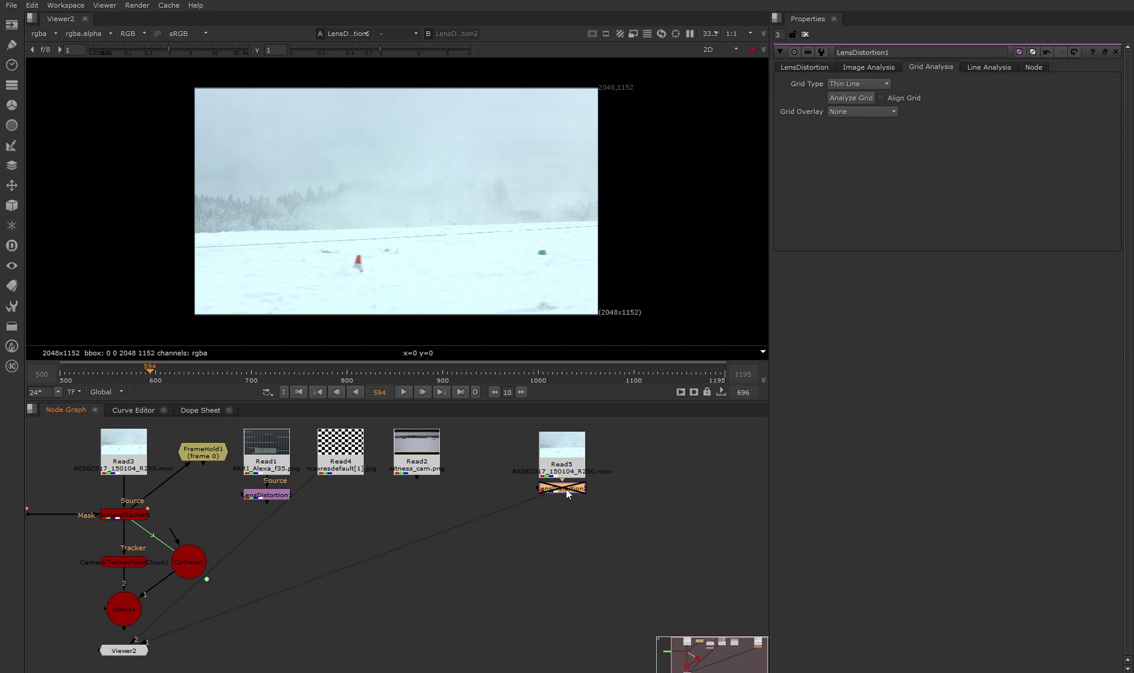
{"action": "key", "text": "d"}
{"action": "key", "text": "d"}
{"action": "key", "text": "d"}
{"action": "key", "text": "d"}
{"action": "key", "text": "d"}
{"action": "key", "text": "d"}
{"action": "key", "text": "d"}
{"action": "key", "text": "d"}
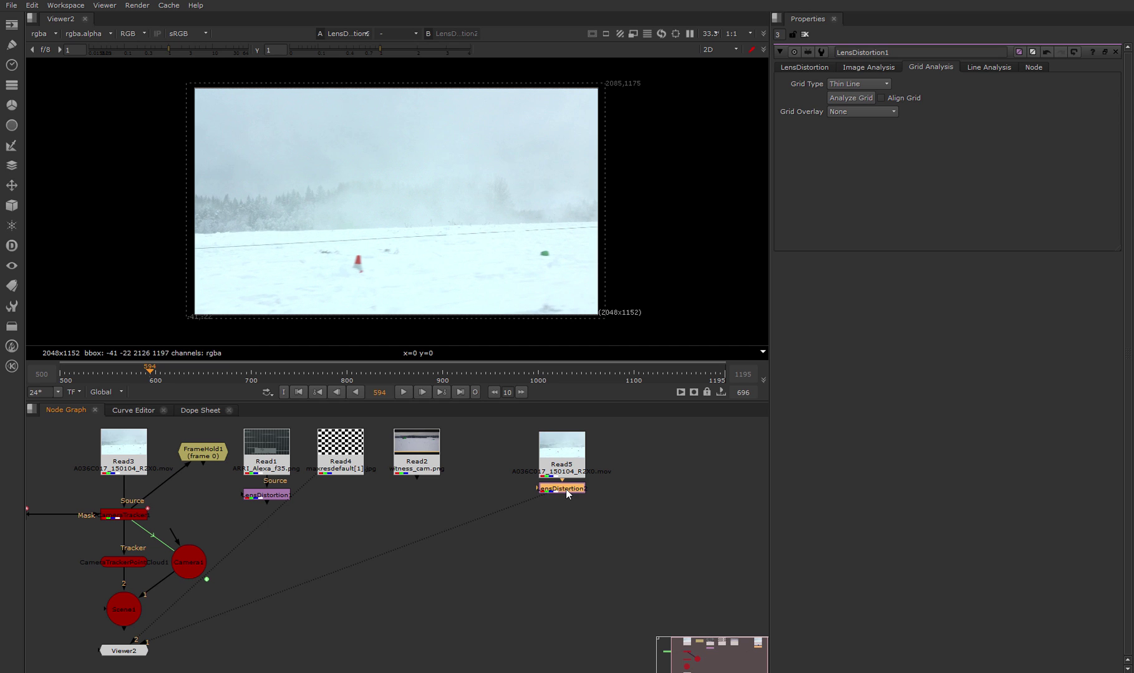
{"action": "key", "text": "d"}
{"action": "key", "text": "d"}
{"action": "key", "text": "d"}
Add a CameraTracker node after the LensDistortion node on the duplicated footage
{"action": "key", "text": "Tab"}
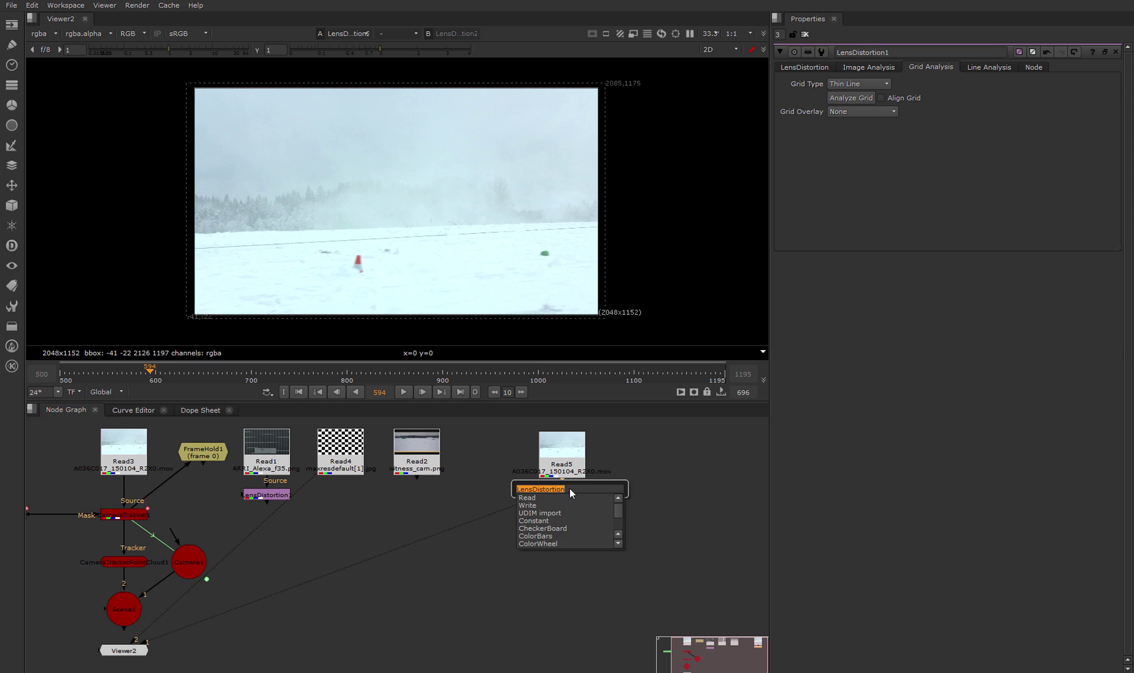
{"action": "type", "text": "CameraTracker"}
{"action": "key", "text": "Return"}
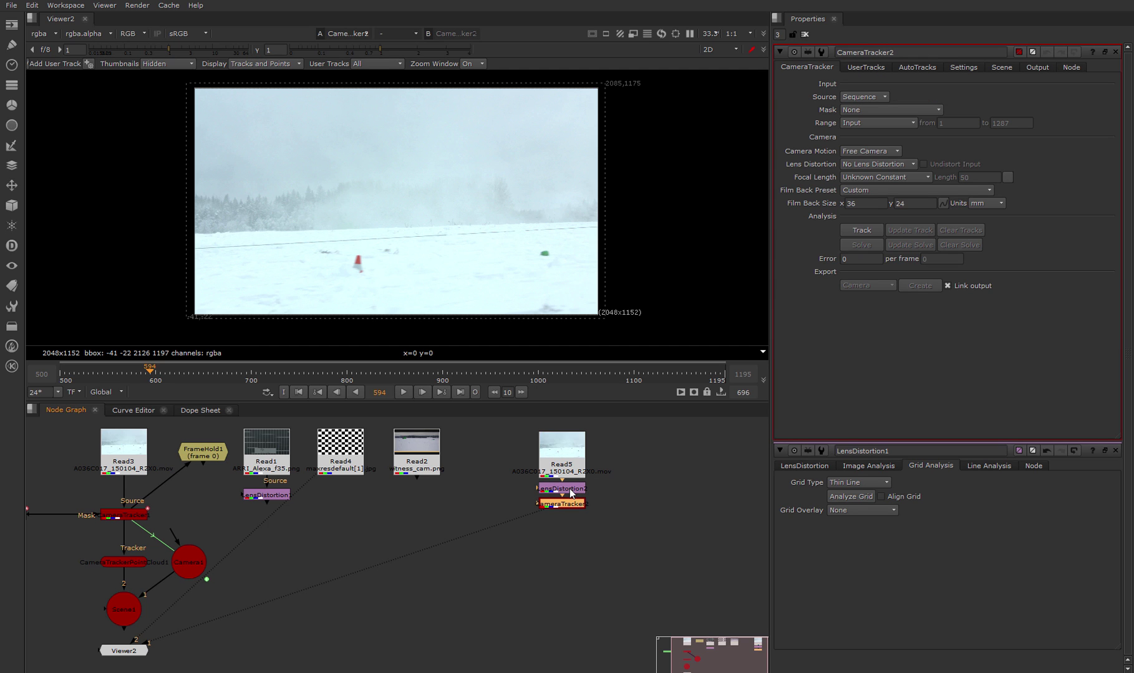
Set the new CameraTracker's film back preset to Alexa 16:9 1.78 and its focal length to Known, 35
{"action": "left_click", "coordinate": [869, 190]}
{"action": "mouse_move", "coordinate": [878, 218]}
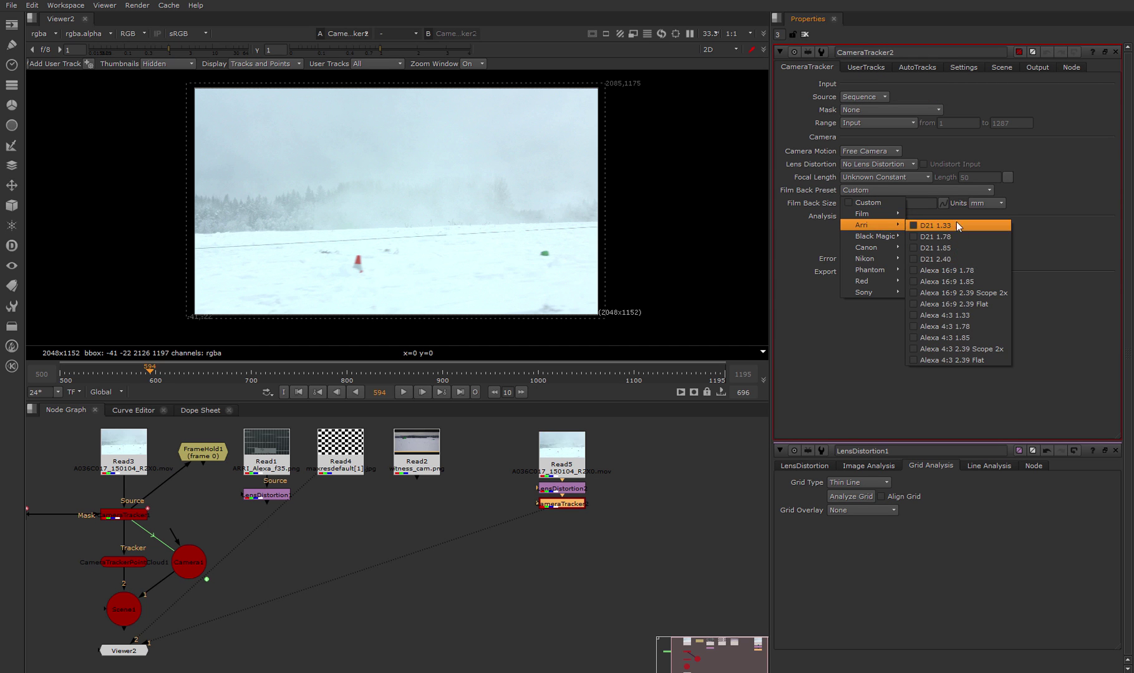
{"action": "left_click", "coordinate": [959, 271]}
{"action": "left_click", "coordinate": [891, 177]}
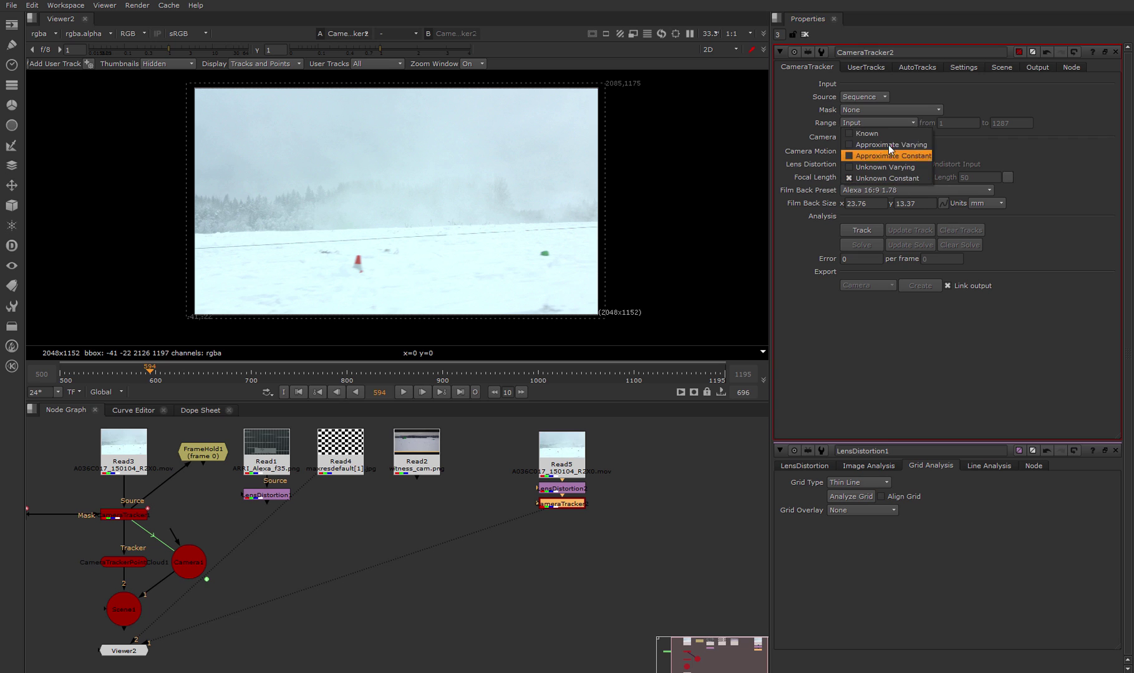
{"action": "left_click", "coordinate": [885, 133]}
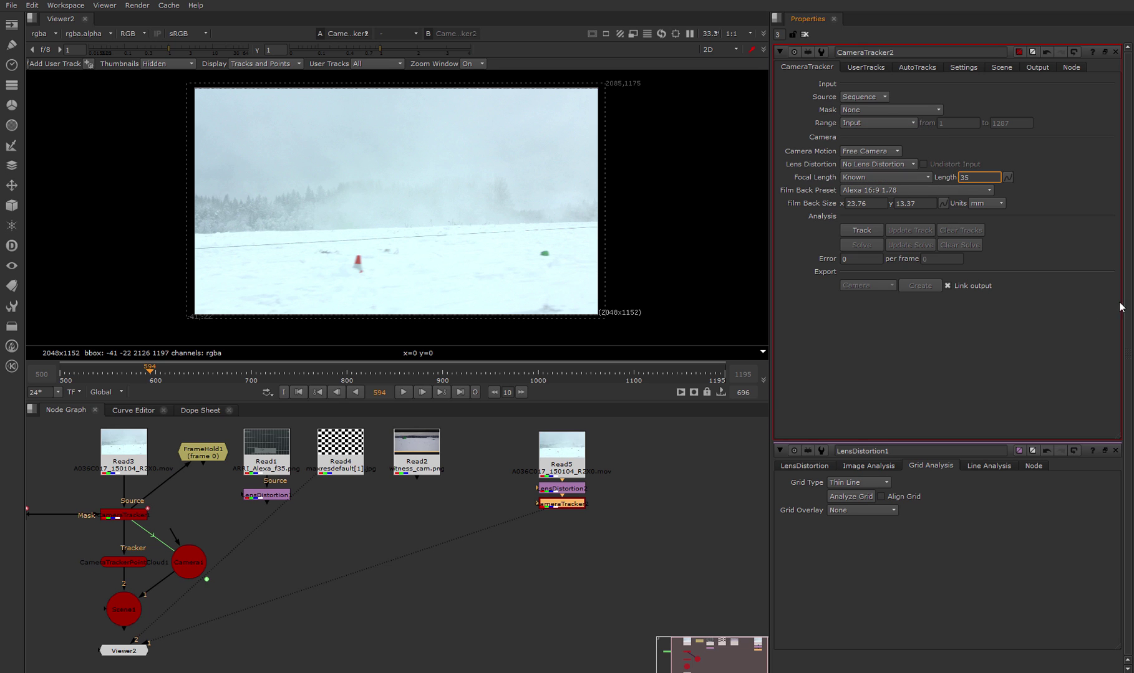
{"action": "key", "text": "Return"}
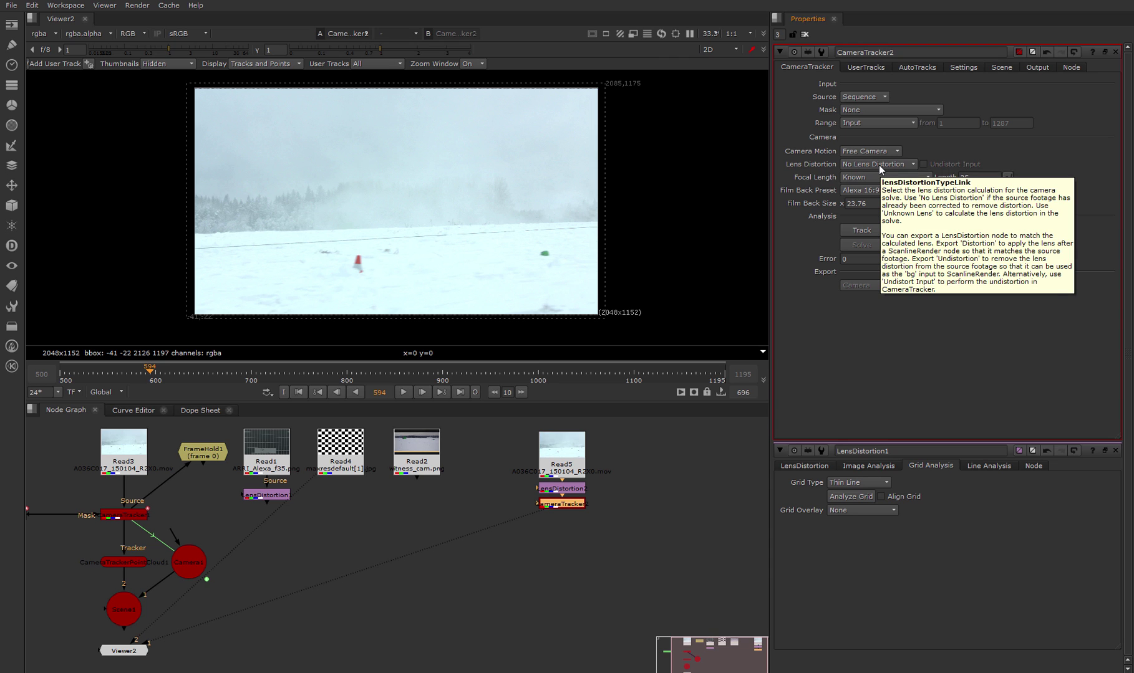
Duplicate RotoPaint1, connect the copy to the new CameraTracker's mask input and set the mask option to Mask Alpha
{"action": "middle_click_drag", "start_coordinate": [249, 498], "coordinate": [334, 491]}
{"action": "left_click", "coordinate": [95, 504]}
{"action": "key", "text": "ctrl+c"}
{"action": "left_click", "coordinate": [559, 494]}
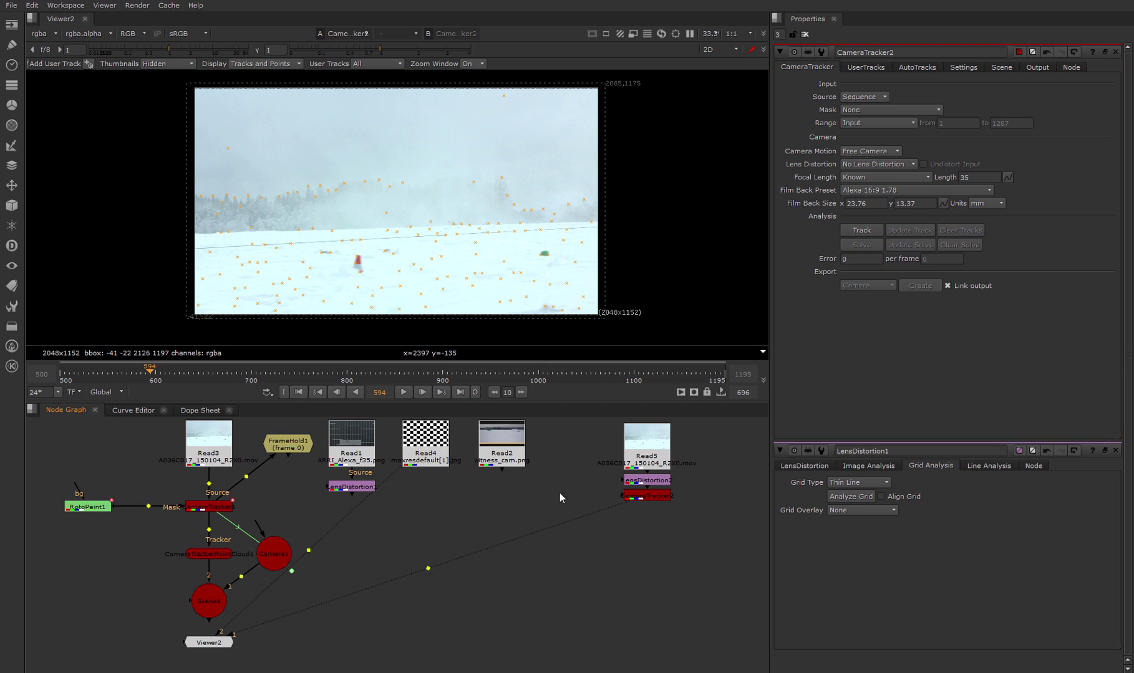
{"action": "key", "text": "ctrl+v"}
{"action": "left_click_drag", "start_coordinate": [622, 495], "coordinate": [552, 495]}
{"action": "left_click", "coordinate": [868, 110]}
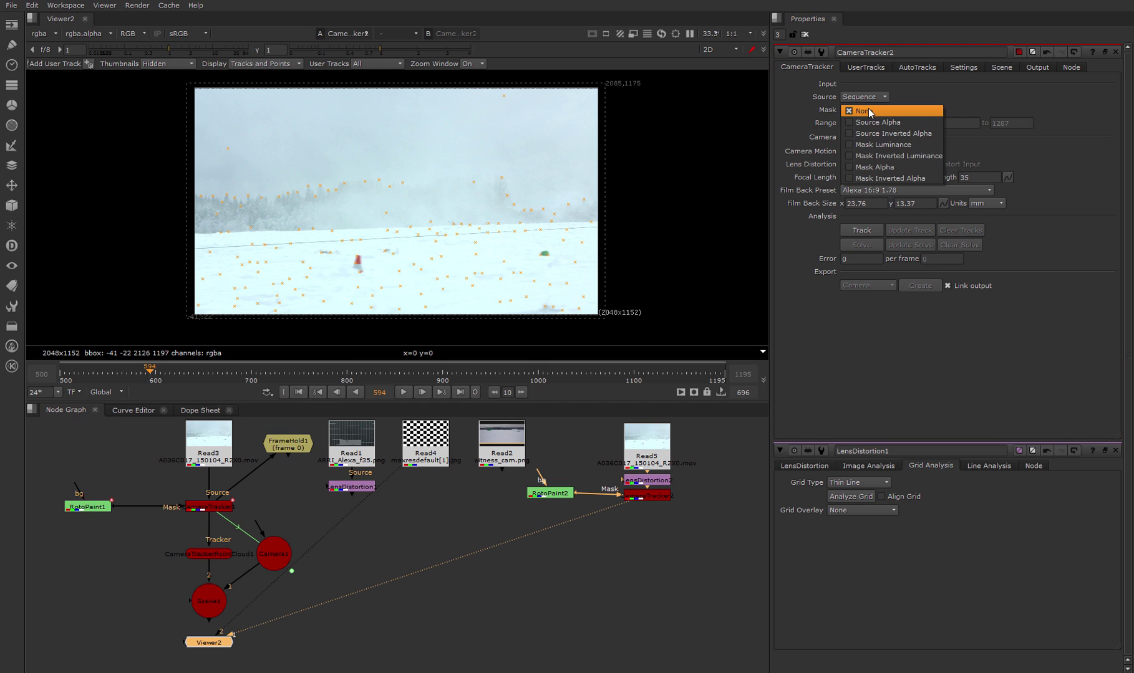
{"action": "left_click", "coordinate": [886, 167]}
Set the new CameraTracker's range to Custom from 500 to 1195 and track the undistorted sequence
{"action": "left_click", "coordinate": [881, 124]}
{"action": "left_click", "coordinate": [885, 143]}
{"action": "key", "text": "Tab"}
{"action": "type", "text": "500"}
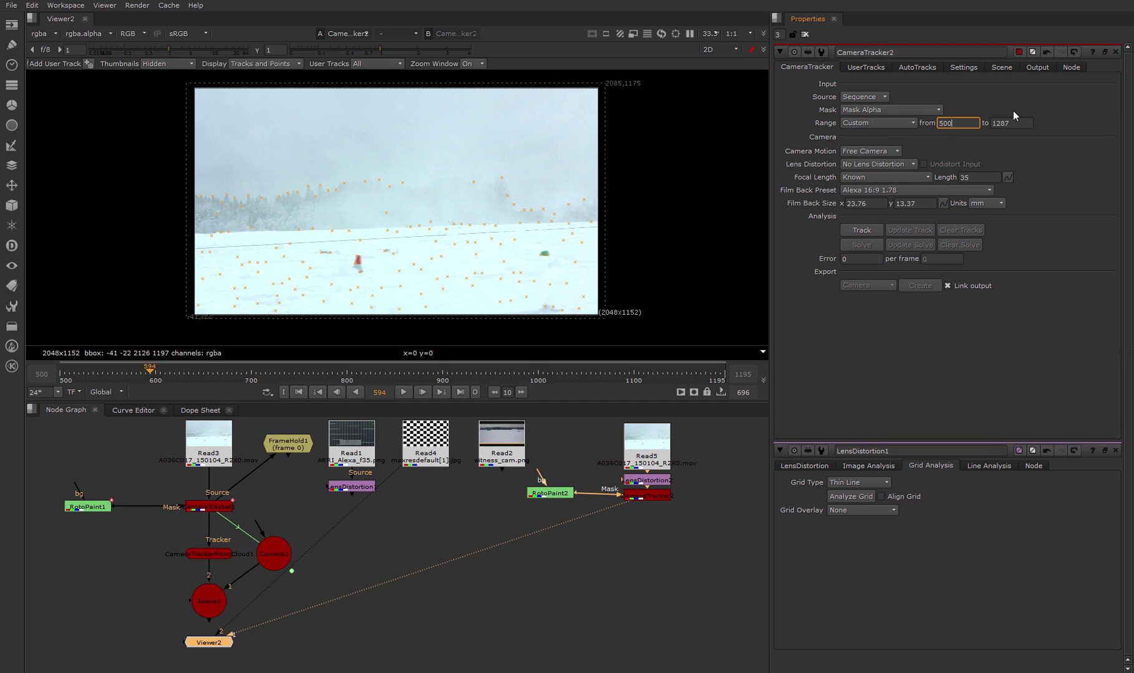
{"action": "key", "text": "Tab"}
{"action": "type", "text": "1195"}
{"action": "key", "text": "Return"}
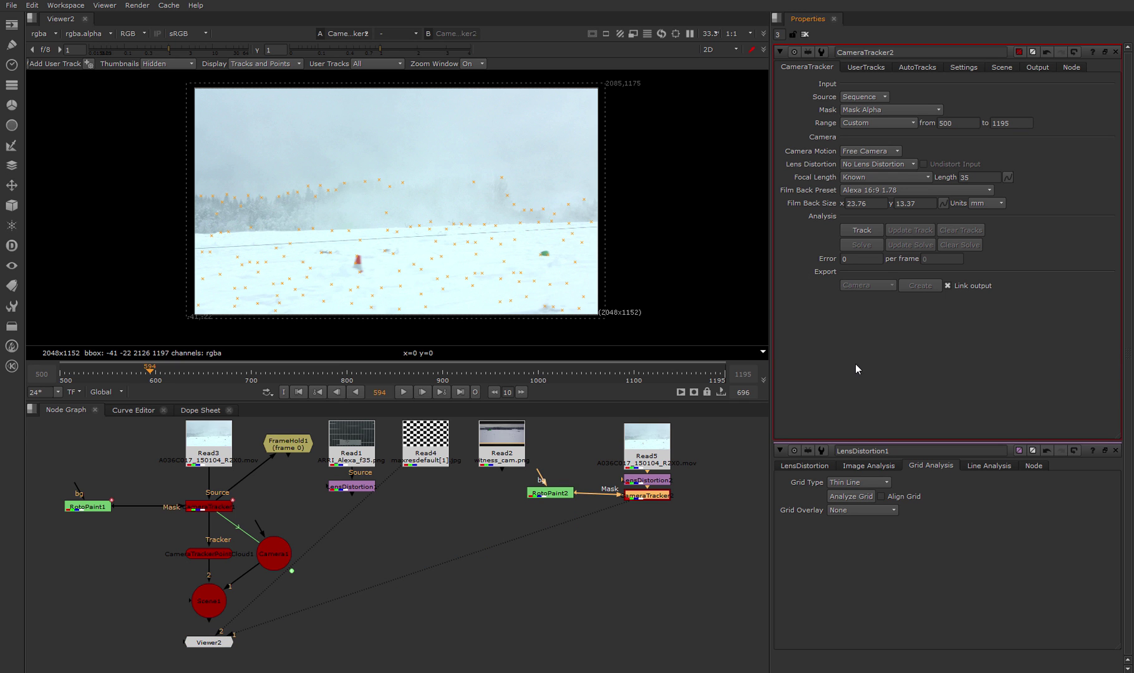
{"action": "left_click_drag", "start_coordinate": [559, 496], "coordinate": [566, 499]}
{"action": "left_click", "coordinate": [868, 231]}
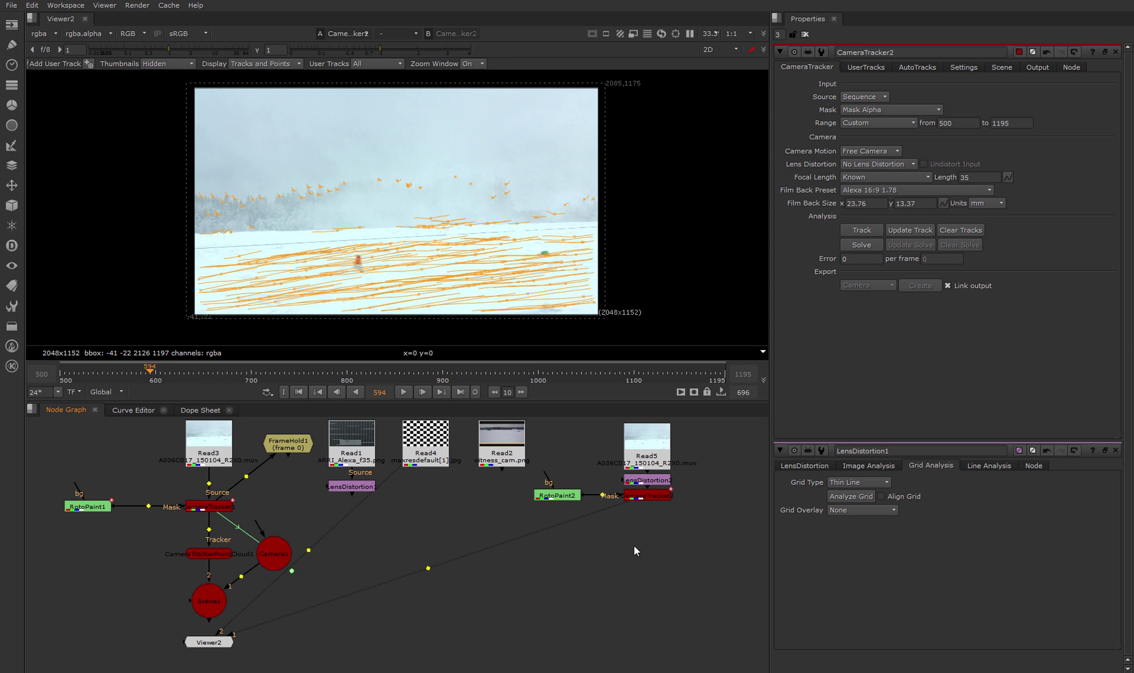
{"action": "key", "text": "ctrl+o"}
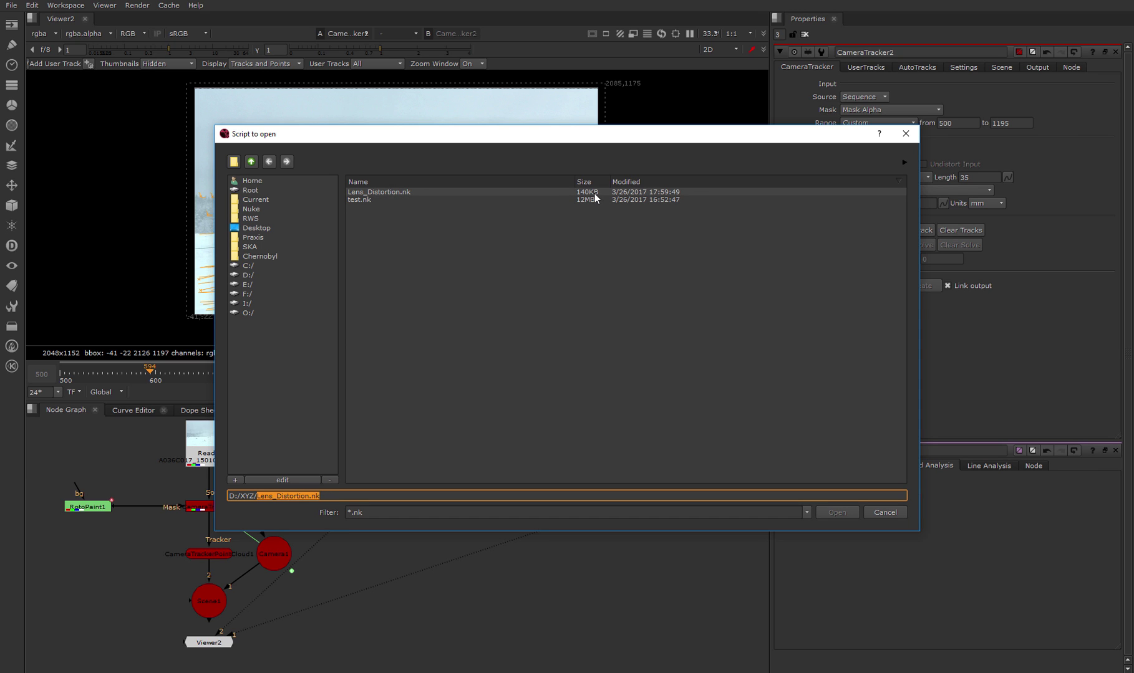
{"action": "left_click", "coordinate": [885, 513]}
{"action": "double_click", "coordinate": [600, 192]}
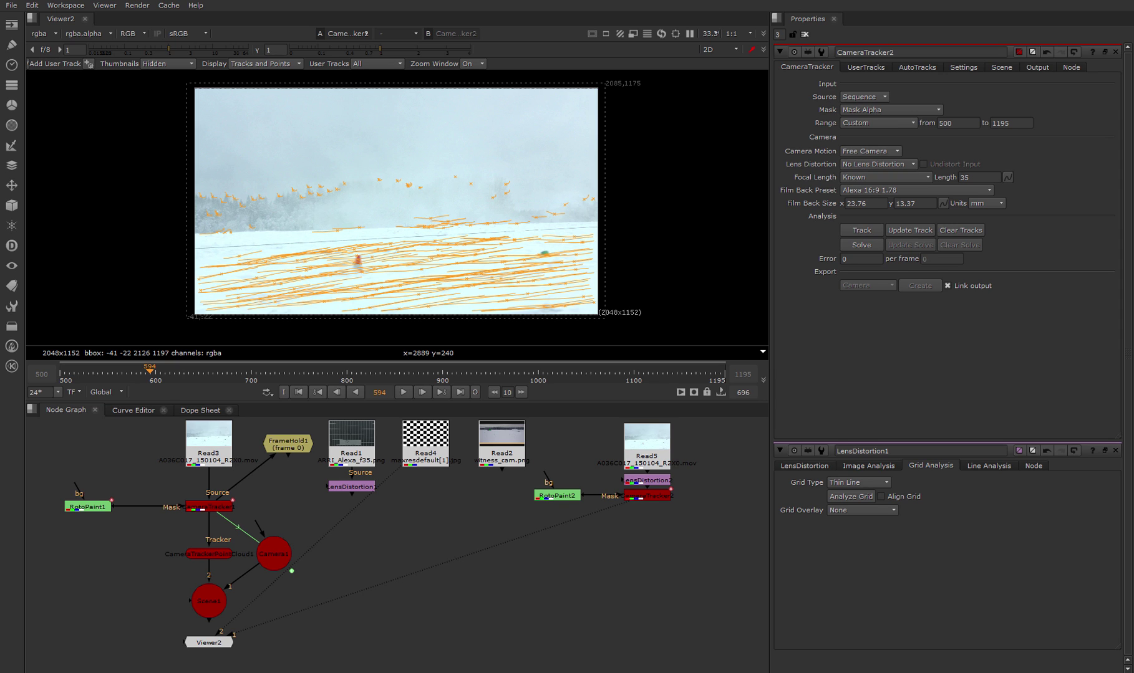
Solve the camera for the undistorted footage and create a linked Scene export
{"action": "left_click", "coordinate": [857, 241]}
{"action": "left_click", "coordinate": [885, 285]}
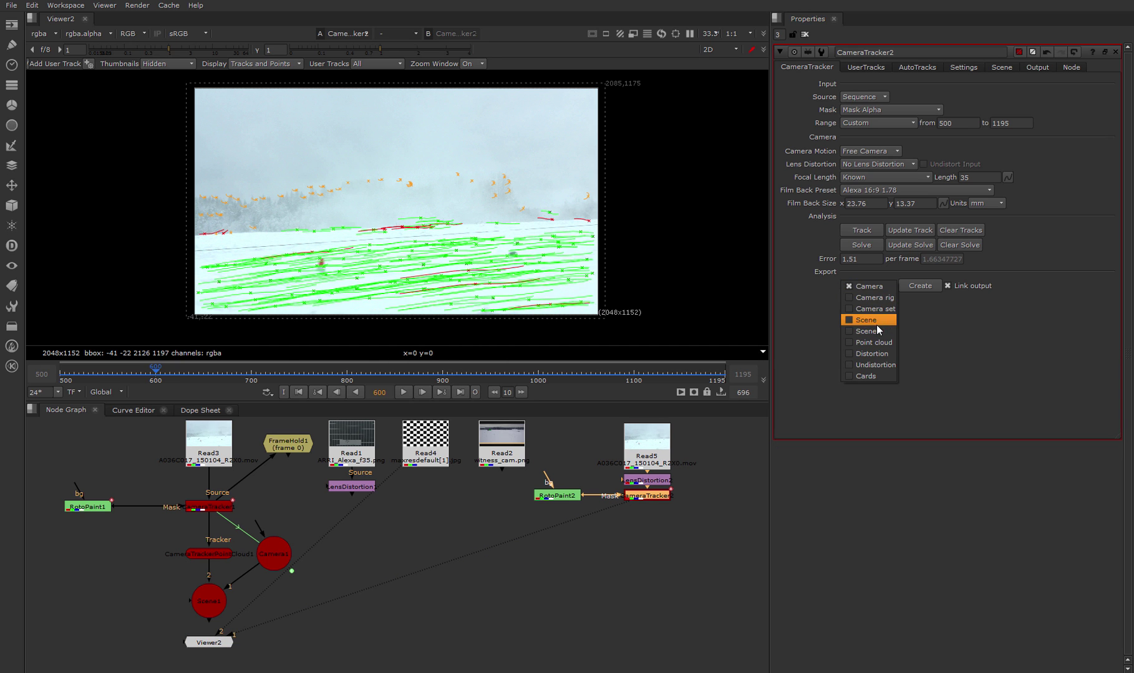
{"action": "left_click", "coordinate": [876, 324]}
{"action": "left_click", "coordinate": [926, 285]}
View Scene2 from the top with Camera2 selected to examine its path and point cloud
{"action": "double_click", "coordinate": [644, 600]}
{"action": "key", "text": "1"}
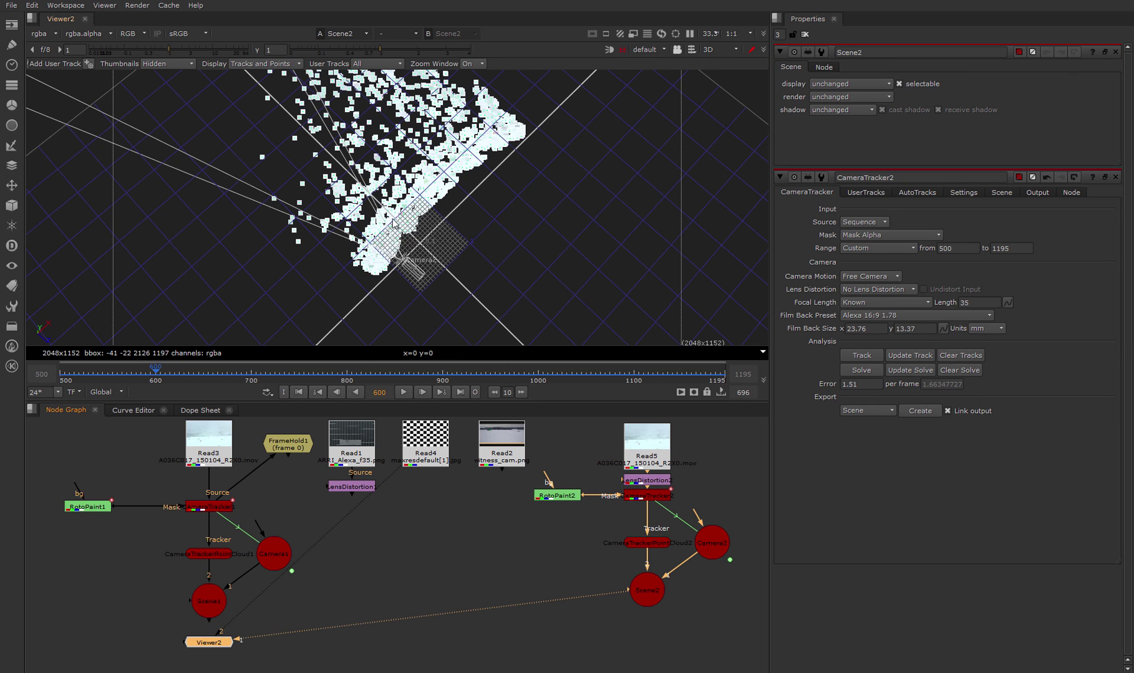
{"action": "key", "text": "c"}
{"action": "left_click", "coordinate": [325, 327]}
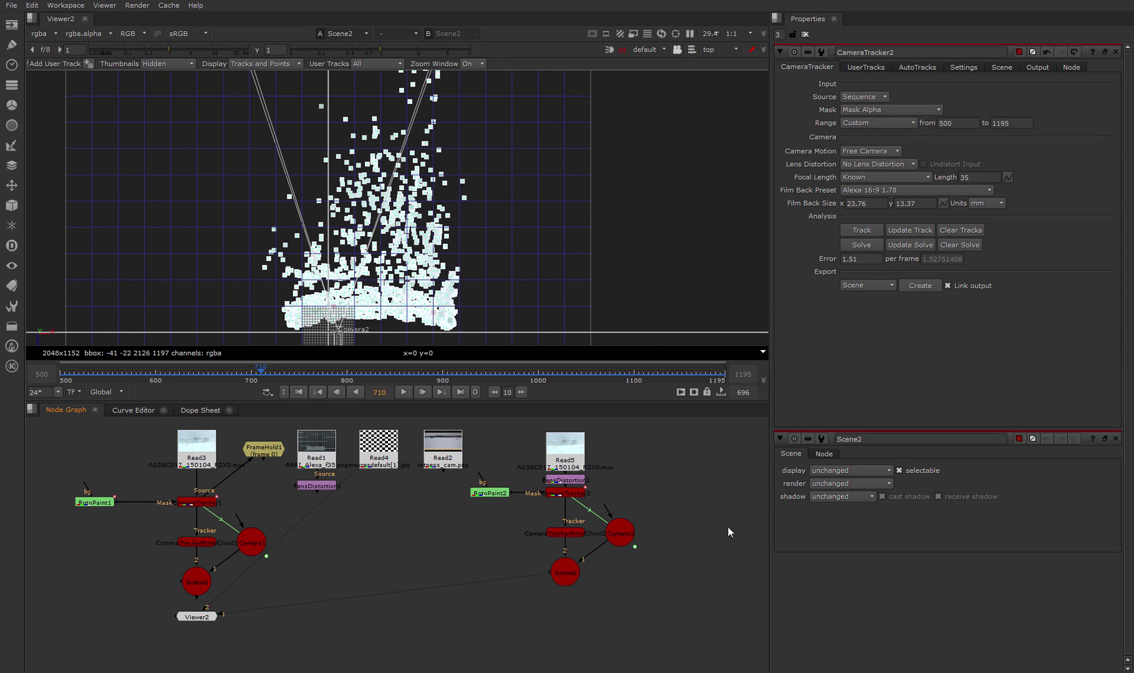
Create a checkerboard-textured card from the selected ground tracks in CameraTracker2
{"action": "left_click", "coordinate": [572, 493]}
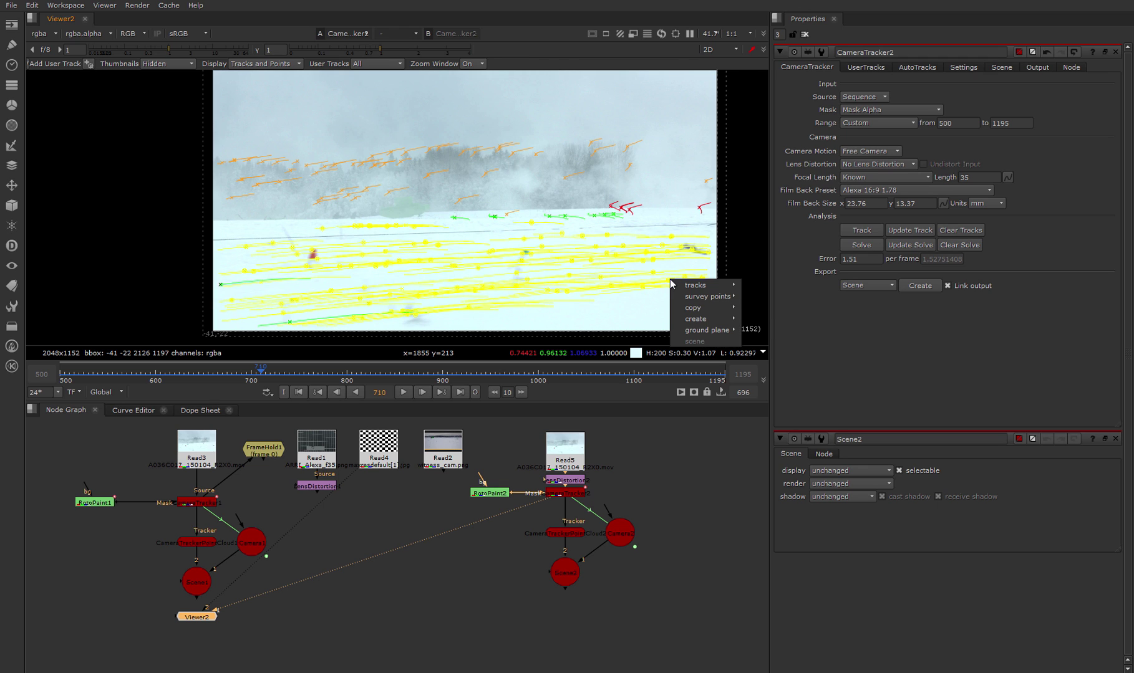
{"action": "mouse_move", "coordinate": [703, 318]}
{"action": "left_click", "coordinate": [773, 364]}
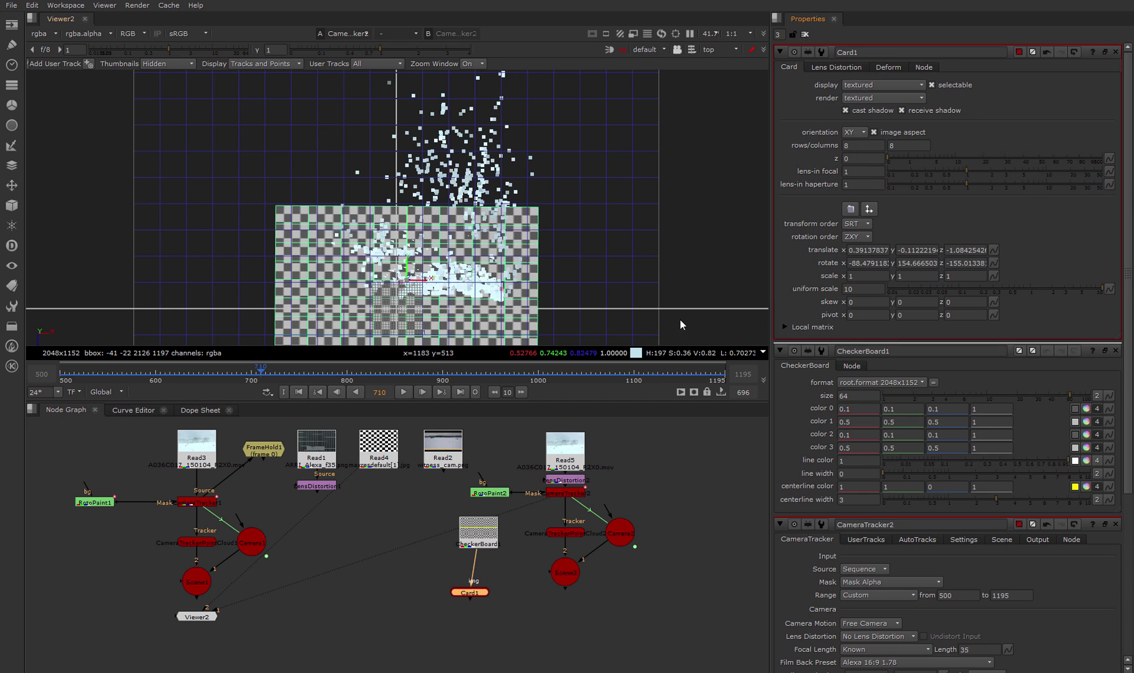
Set the card's uniform scale to 3 and move it sideways over the ground points
{"action": "double_click", "coordinate": [849, 290]}
{"action": "type", "text": "8"}
{"action": "key", "text": "Return"}
{"action": "type", "text": "6"}
{"action": "key", "text": "Return"}
{"action": "type", "text": "3"}
{"action": "key", "text": "Return"}
{"action": "left_click_drag", "start_coordinate": [409, 270], "coordinate": [456, 266]}
Add a ScanlineRender node below the card
{"action": "left_click", "coordinate": [520, 624]}
{"action": "key", "text": "Tab"}
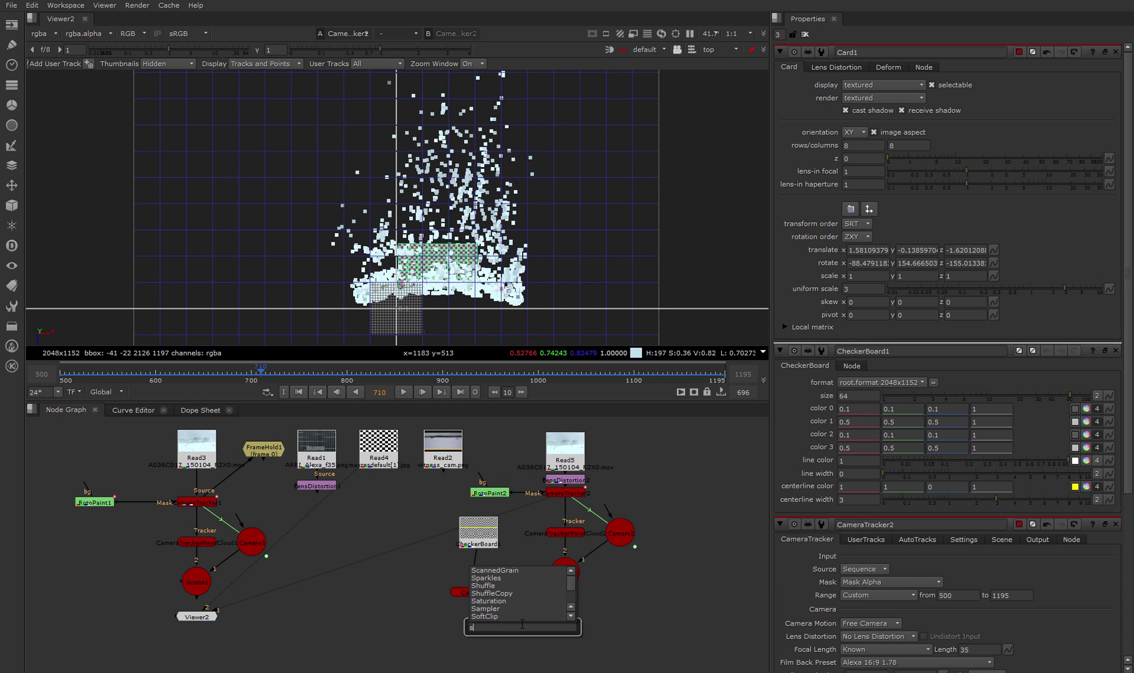
{"action": "type", "text": "scan"}
{"action": "left_click", "coordinate": [516, 644]}
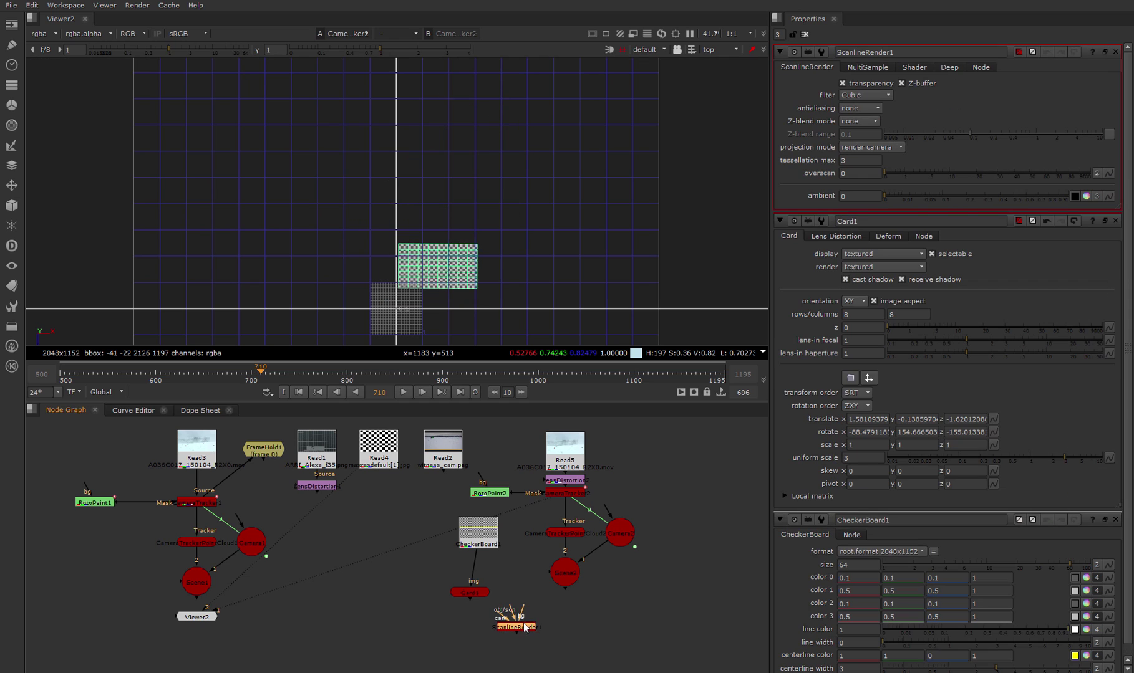
Connect Card1 to Scene2 and feed Scene2 and Camera2 into the ScanlineRender node
{"action": "left_click_drag", "start_coordinate": [470, 600], "coordinate": [482, 575]}
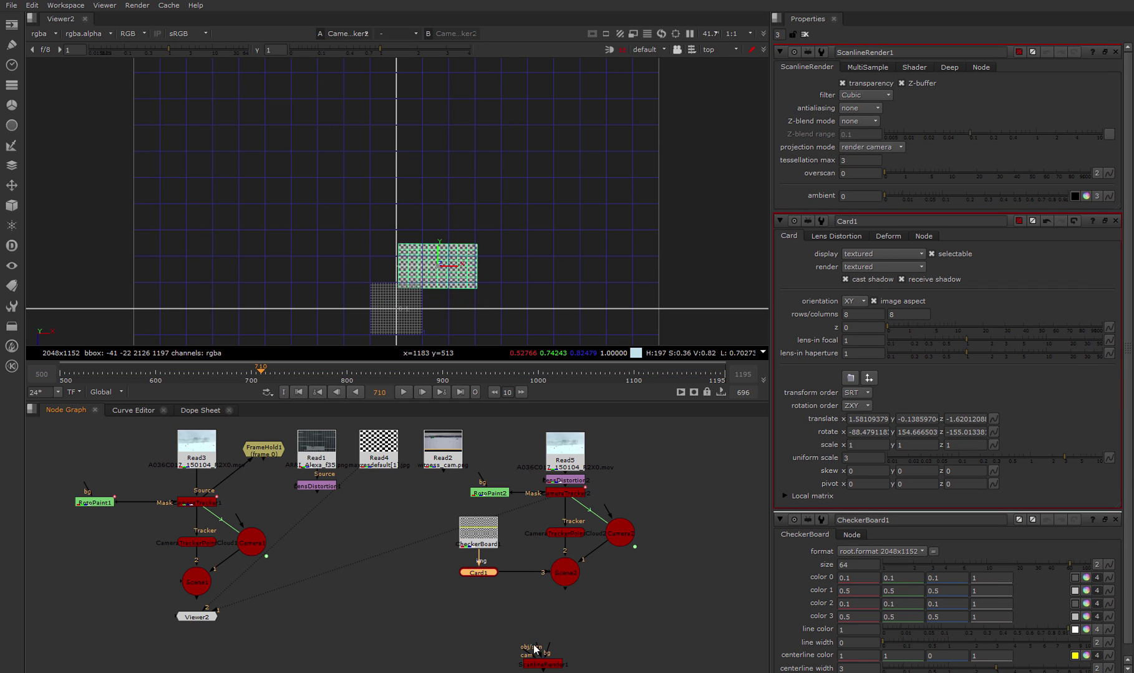
{"action": "left_click_drag", "start_coordinate": [534, 652], "coordinate": [565, 629]}
{"action": "middle_click_drag", "start_coordinate": [640, 670], "coordinate": [532, 669]}
{"action": "key", "text": "1"}
Add a Merge node that places the ScanlineRender output over the undistorted footage from the copied LensDistortion node
{"action": "left_click", "coordinate": [568, 604]}
{"action": "key", "text": "m"}
{"action": "left_click_drag", "start_coordinate": [534, 657], "coordinate": [476, 627]}
{"action": "left_click_drag", "start_coordinate": [615, 486], "coordinate": [616, 493]}
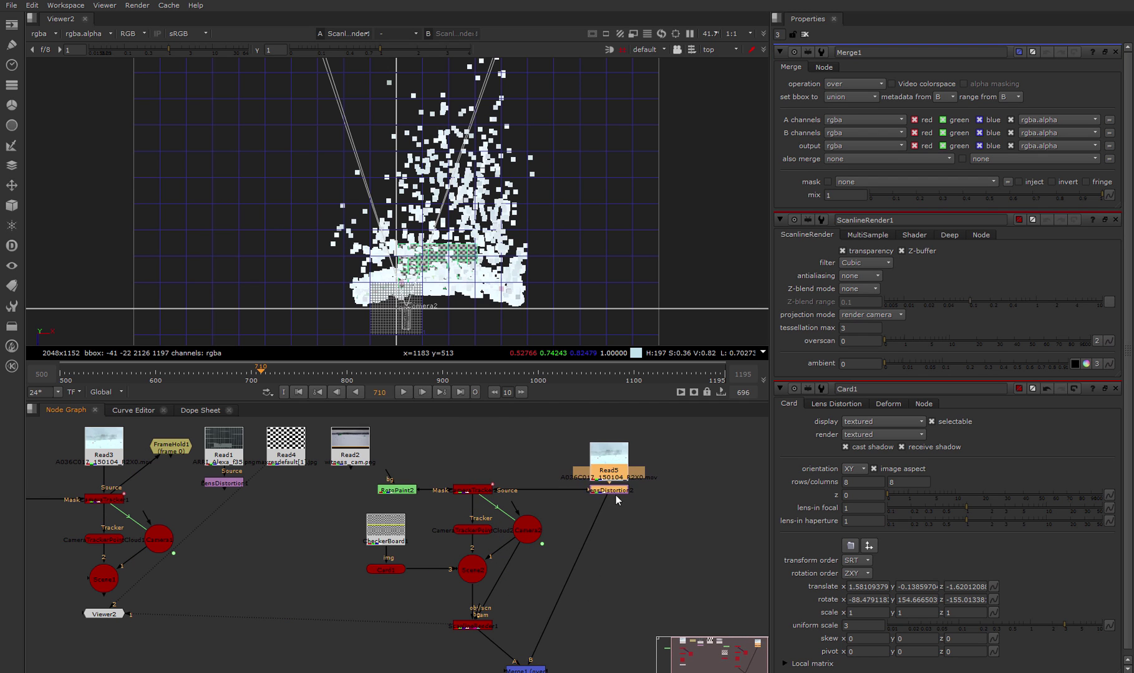
{"action": "middle_click_drag", "start_coordinate": [537, 665], "coordinate": [593, 533]}
View the Merge output and scrub the sequence to check how the checkerboard sticks to the snowy ground
{"action": "left_click", "coordinate": [591, 540]}
{"action": "key", "text": "1"}
{"action": "middle_click_drag", "start_coordinate": [490, 426], "coordinate": [517, 535]}
{"action": "scroll", "coordinate": [516, 516], "scroll_direction": "up", "scroll_amount": 1}
{"action": "left_click", "coordinate": [351, 374]}
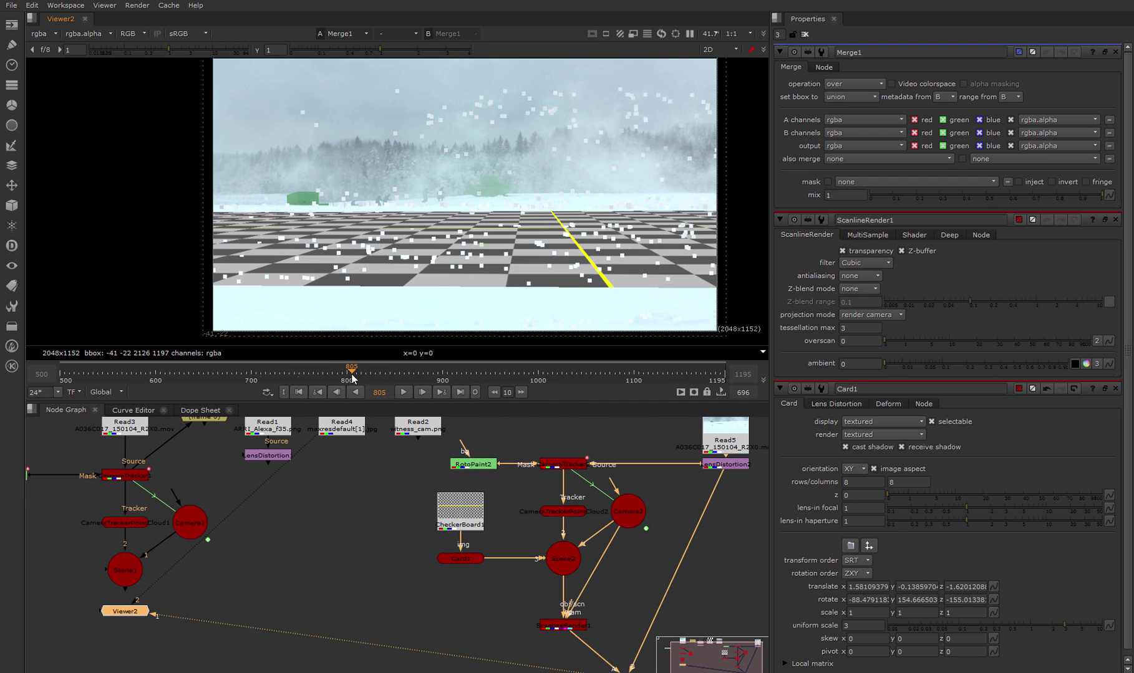
Paste a copy of the LensDistortion node under Read5 directly below the Merge1 node
{"action": "middle_click_drag", "start_coordinate": [693, 559], "coordinate": [599, 499]}
{"action": "scroll", "coordinate": [599, 536], "scroll_direction": "down", "scroll_amount": 2}
{"action": "left_click_drag", "start_coordinate": [558, 595], "coordinate": [514, 592]}
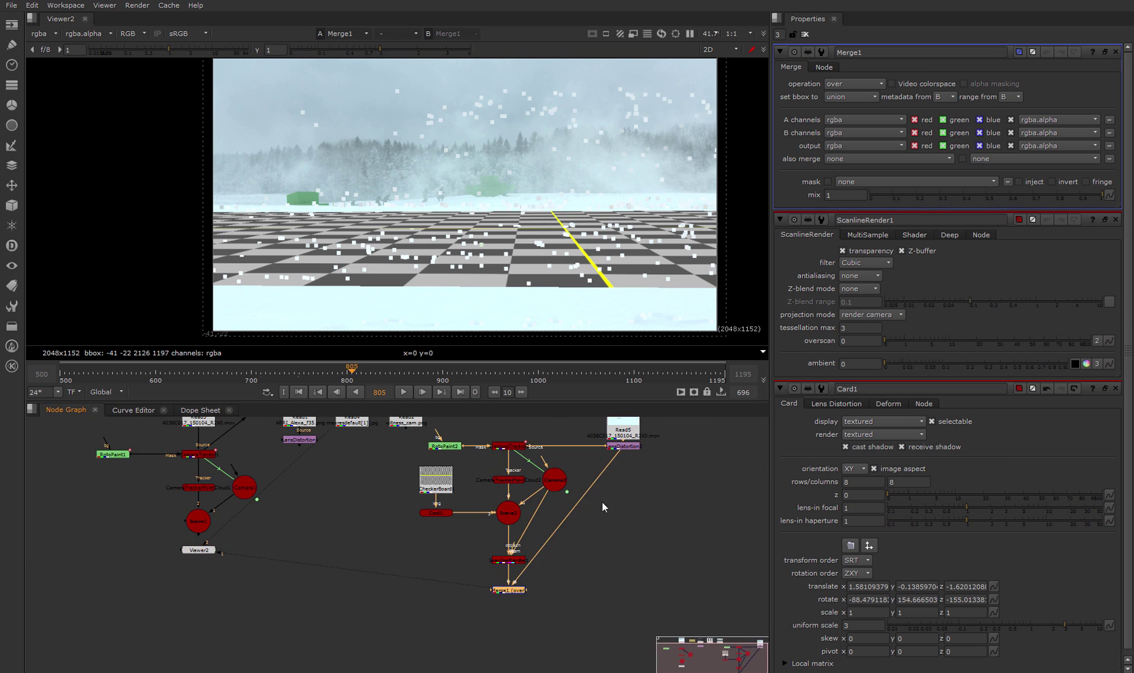
{"action": "middle_click_drag", "start_coordinate": [601, 502], "coordinate": [592, 541]}
{"action": "left_click", "coordinate": [619, 491]}
{"action": "left_click", "coordinate": [526, 621]}
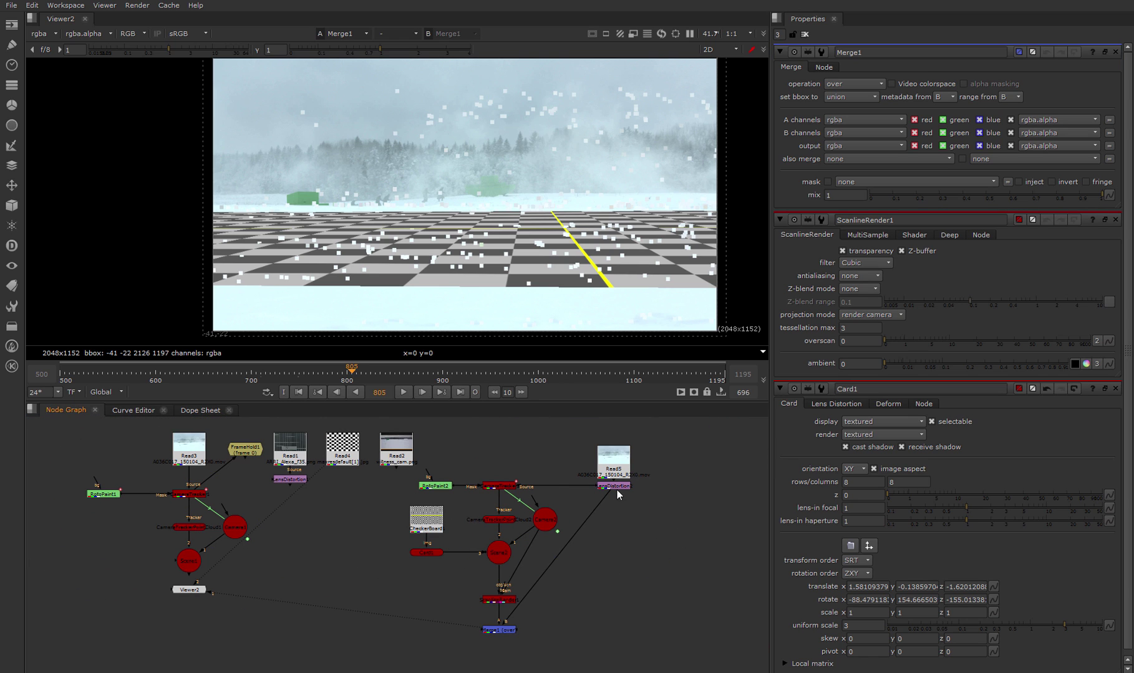
{"action": "left_click", "coordinate": [506, 630]}
{"action": "key", "text": "ctrl+v"}
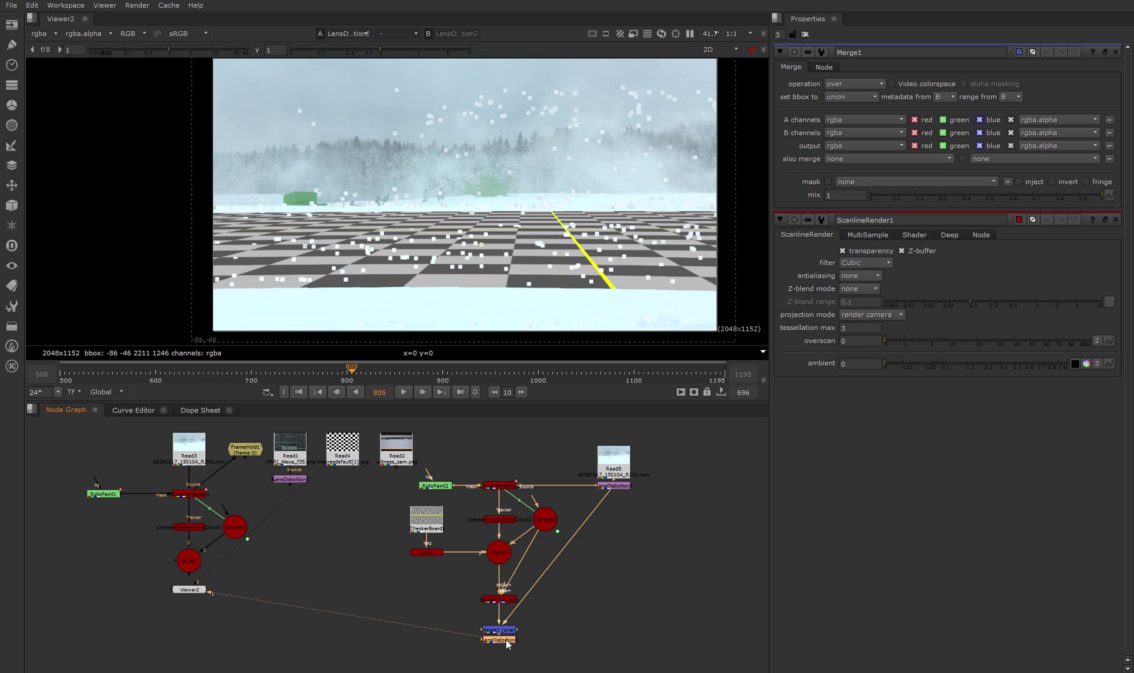
Turn off Undistort on the pasted LensDistortion3 node so it re-applies the lens distortion
{"action": "double_click", "coordinate": [506, 642]}
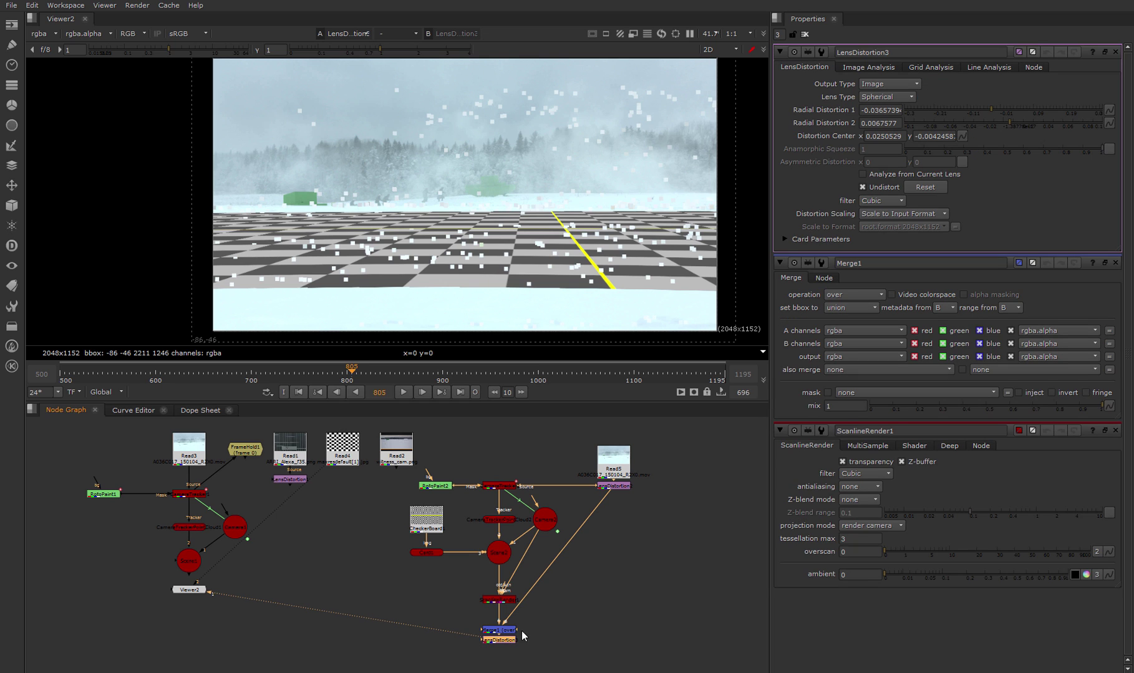
{"action": "left_click", "coordinate": [866, 187]}
{"action": "left_click", "coordinate": [867, 187]}
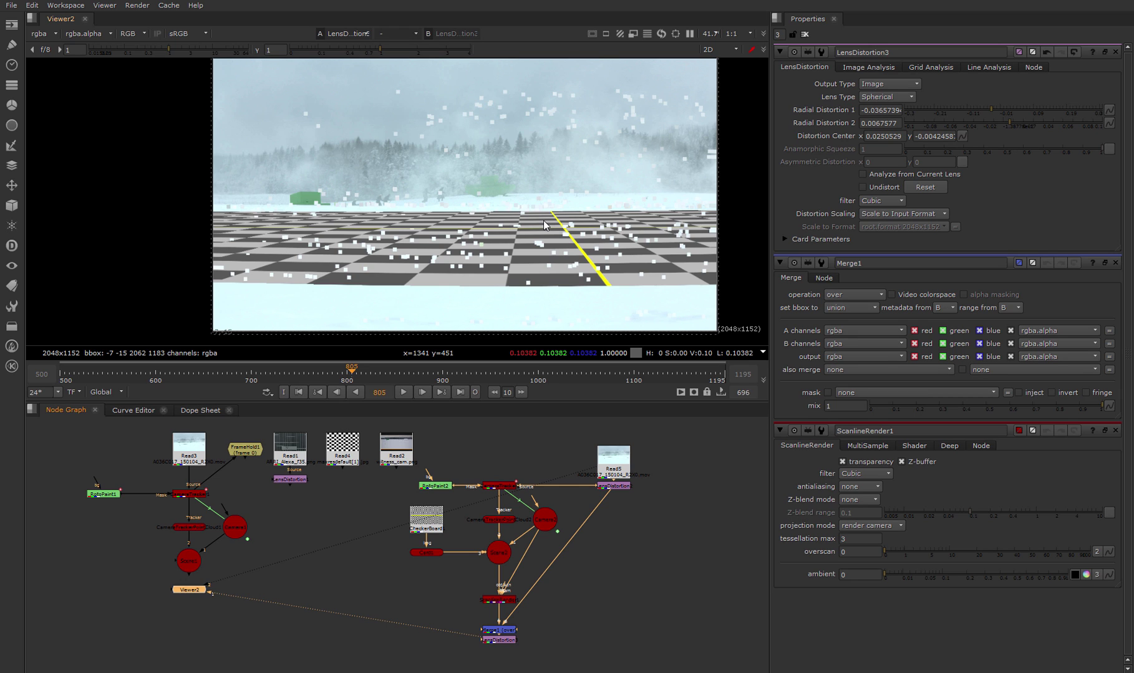
Compare the redistorted composite with the original Read5 footage by switching between them repeatedly
{"action": "key", "text": "2"}
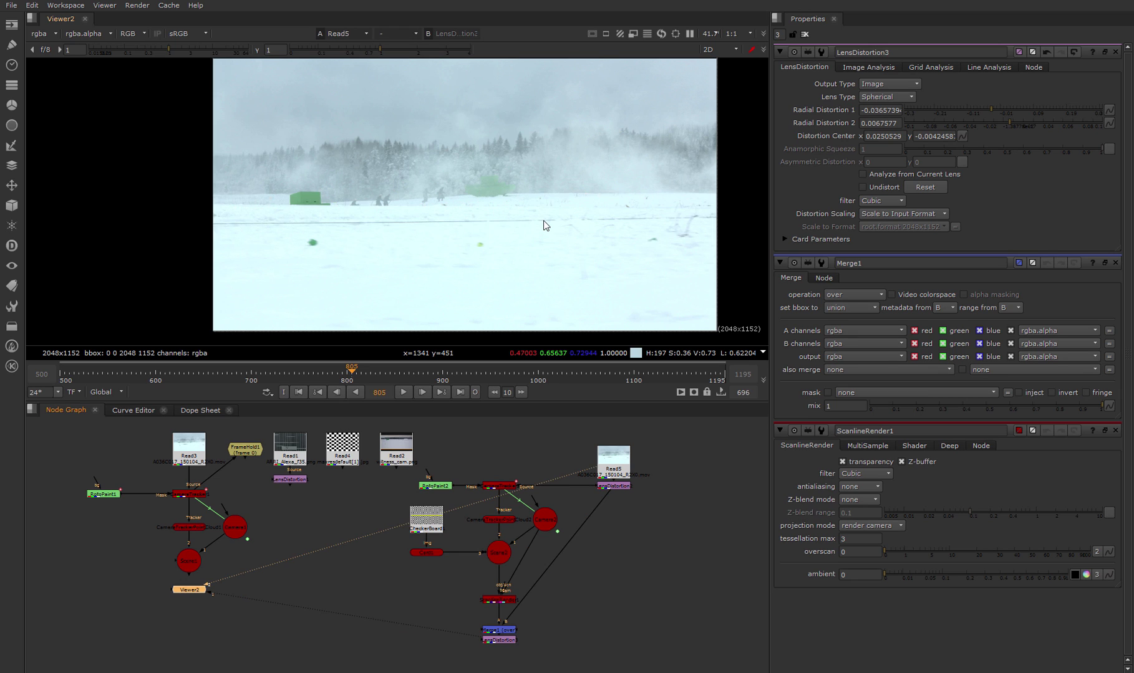
{"action": "key", "text": "1"}
{"action": "key", "text": "2"}
{"action": "key", "text": "1"}
{"action": "key", "text": "2"}
{"action": "key", "text": "1"}
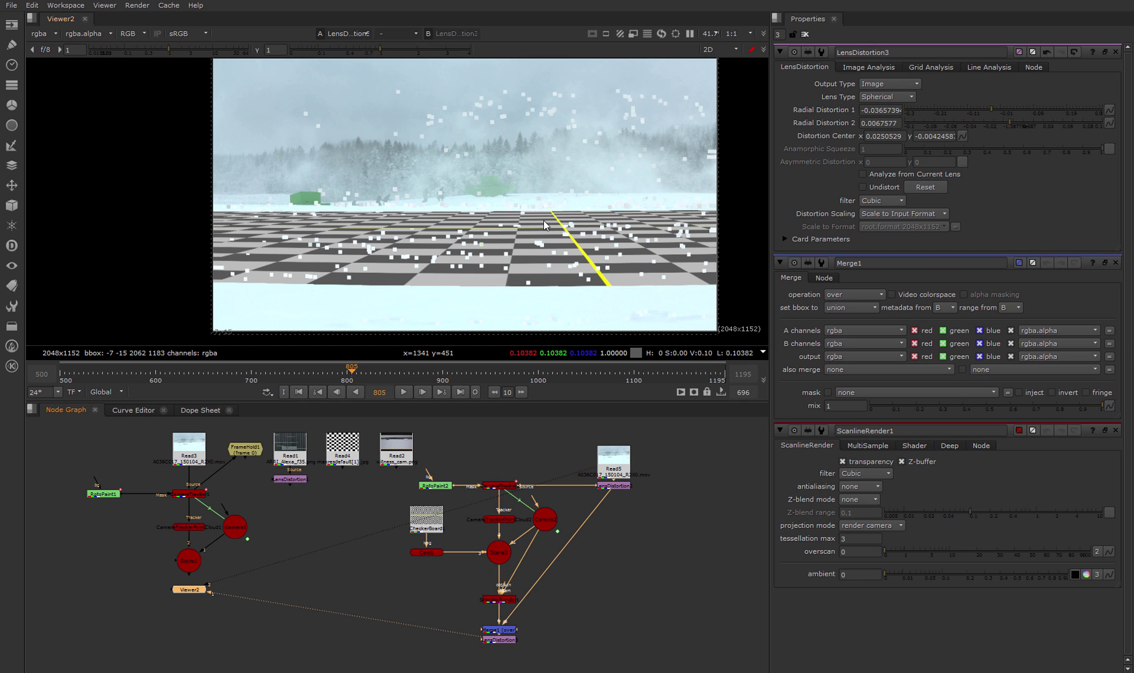
Move LensDistortion3 between ScanlineRender1 and Merge1, and disable the LensDistortion node under Read5
{"action": "left_click", "coordinate": [510, 640]}
{"action": "key", "text": "d"}
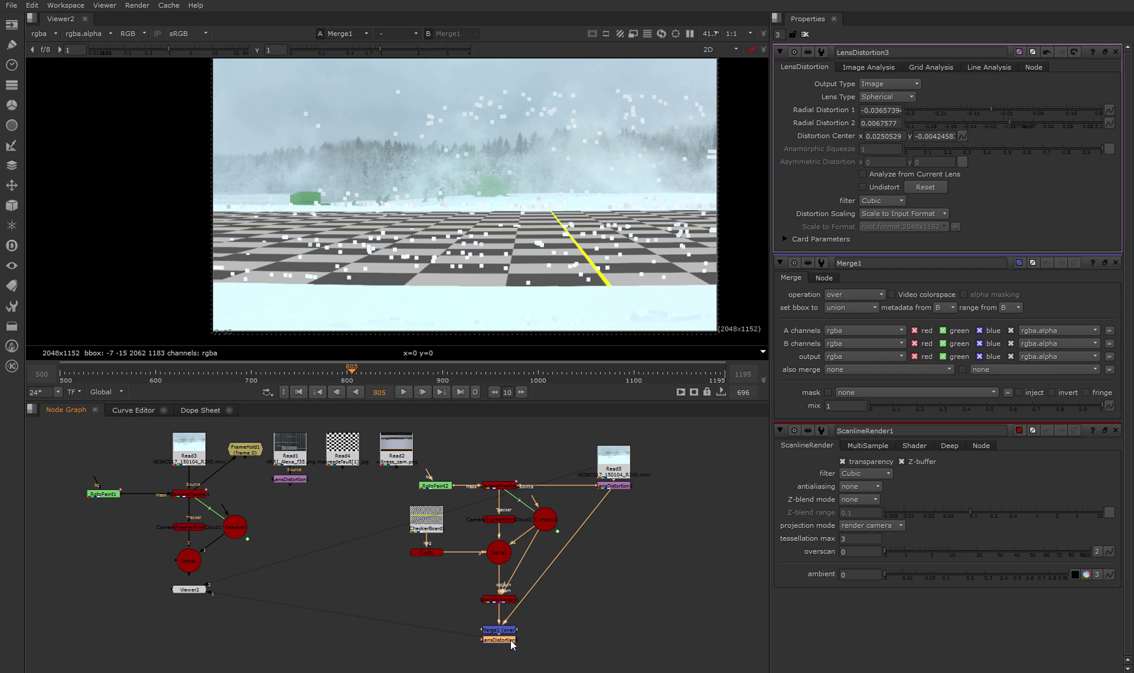
{"action": "left_click_drag", "start_coordinate": [511, 645], "coordinate": [501, 618]}
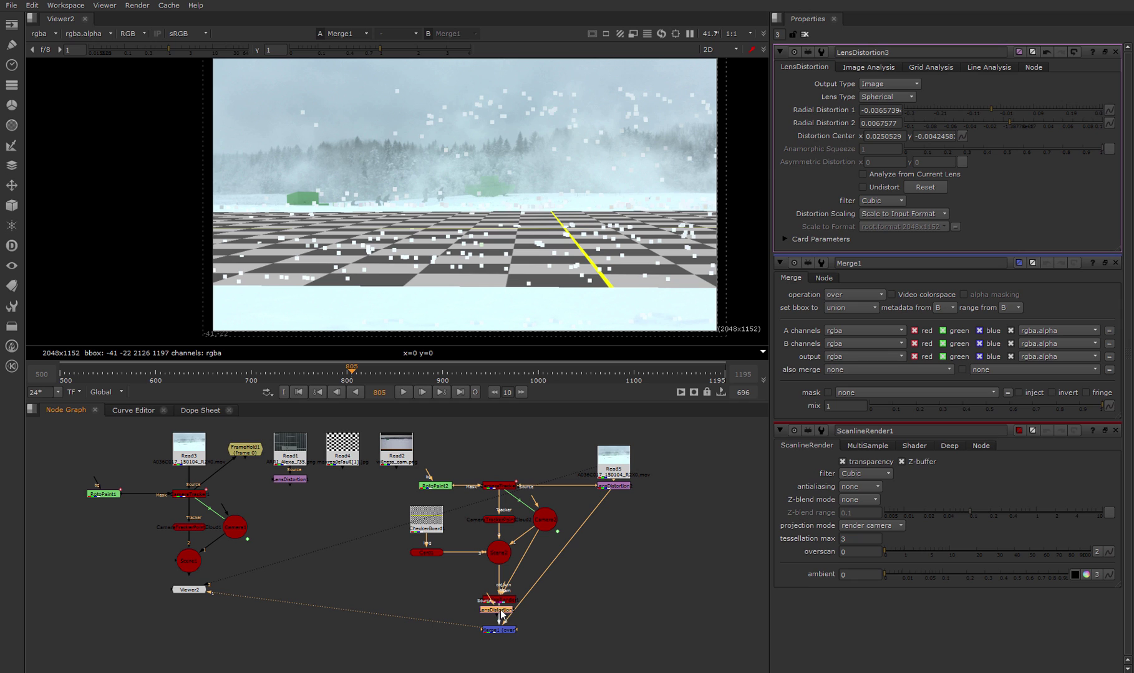
{"action": "left_click", "coordinate": [619, 485]}
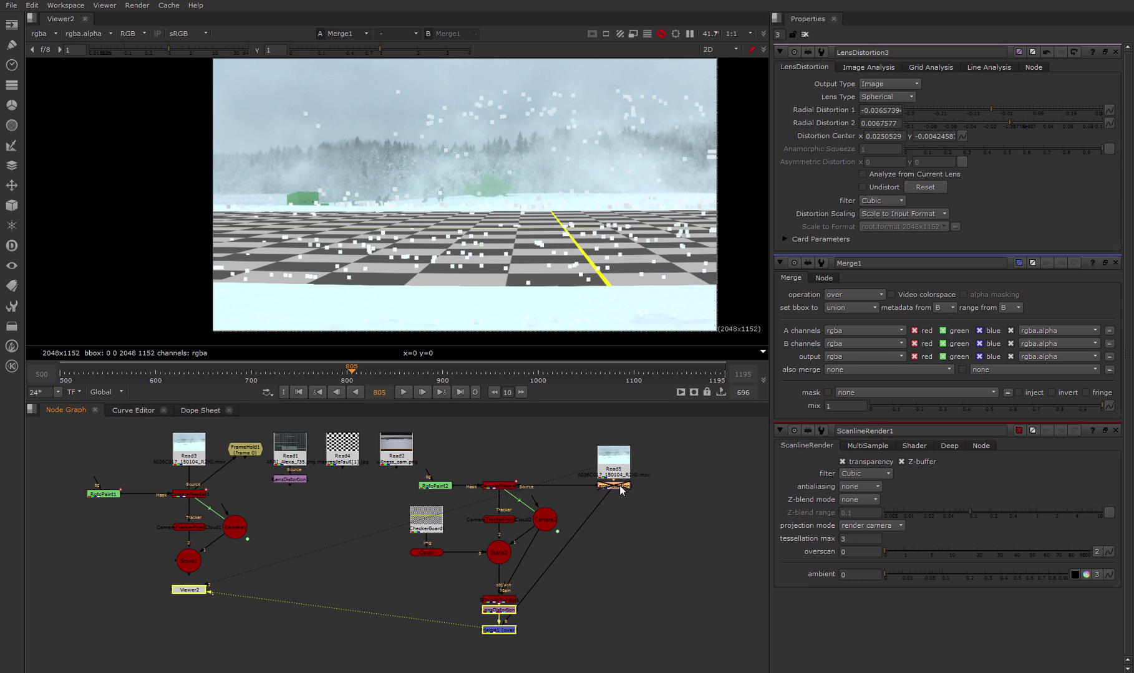
{"action": "key", "text": "d"}
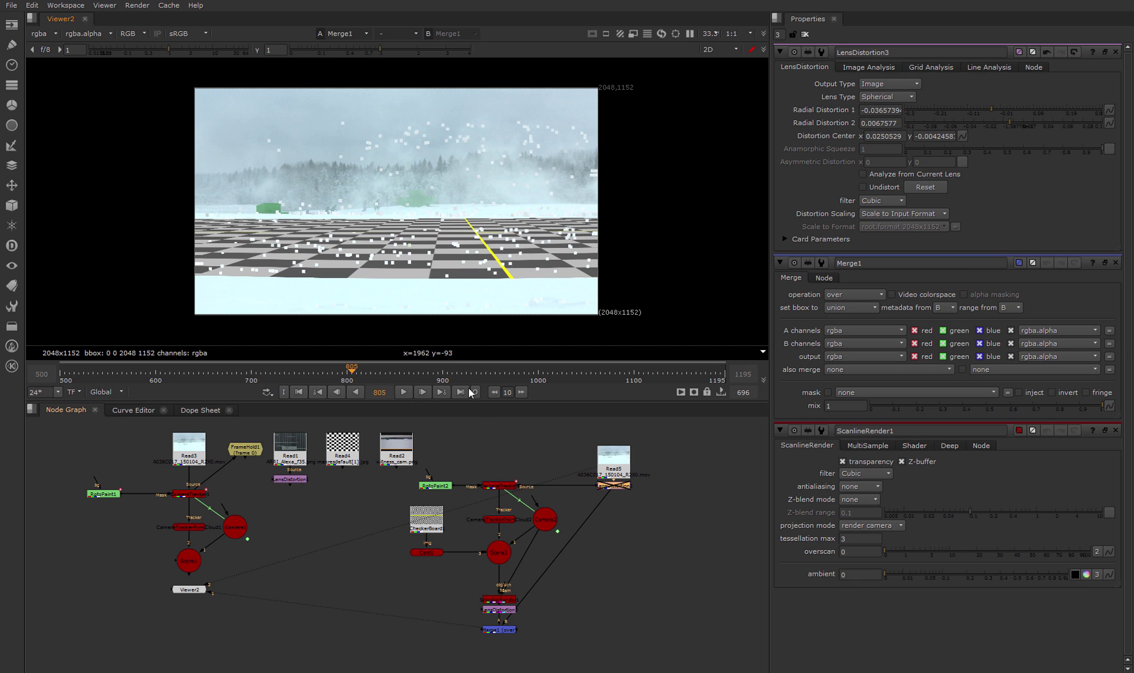
Inspect the checkerboard at the frame edges in the Merge1 output and in the ScanlineRender1 output
{"action": "middle_click_drag", "start_coordinate": [399, 285], "coordinate": [488, 290]}
{"action": "scroll", "coordinate": [373, 258], "scroll_direction": "up", "scroll_amount": 1}
{"action": "scroll", "coordinate": [164, 231], "scroll_direction": "up", "scroll_amount": 2}
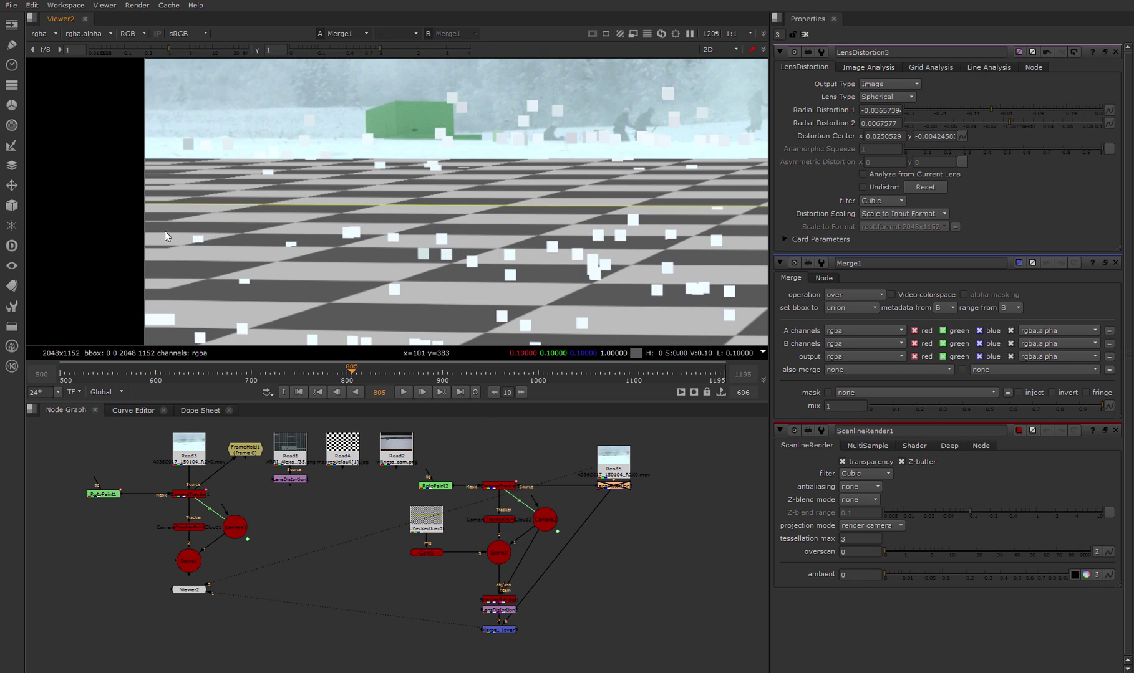
{"action": "scroll", "coordinate": [179, 157], "scroll_direction": "up", "scroll_amount": 2}
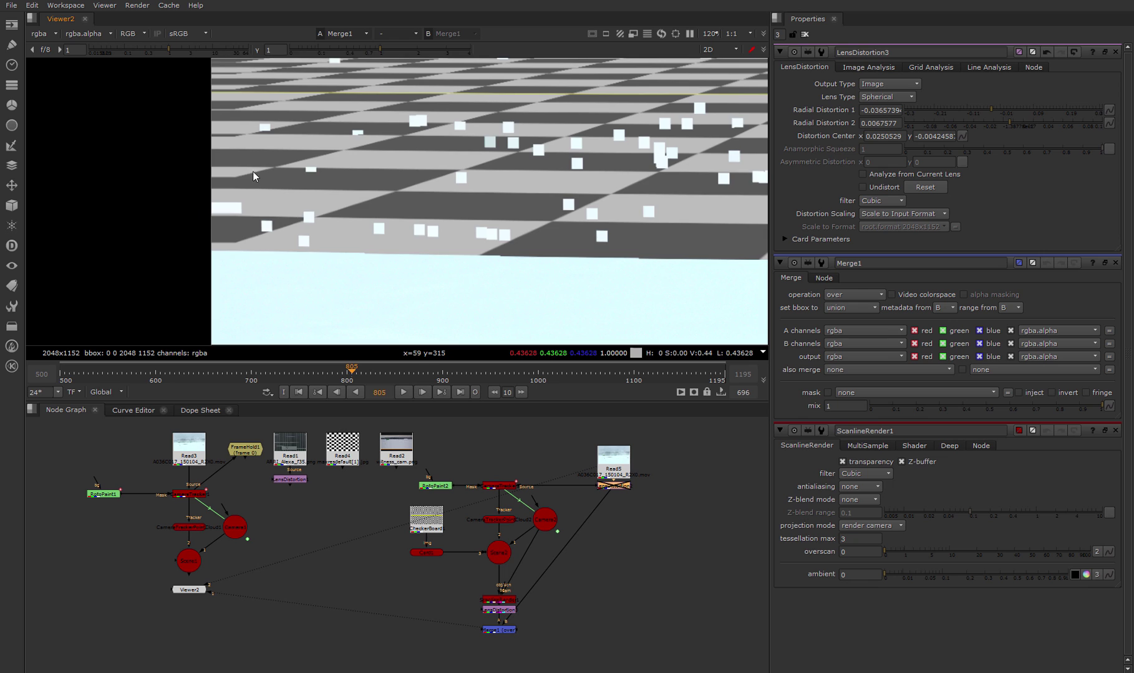
{"action": "middle_click_drag", "start_coordinate": [252, 172], "coordinate": [221, 241]}
{"action": "scroll", "coordinate": [206, 284], "scroll_direction": "down", "scroll_amount": 1}
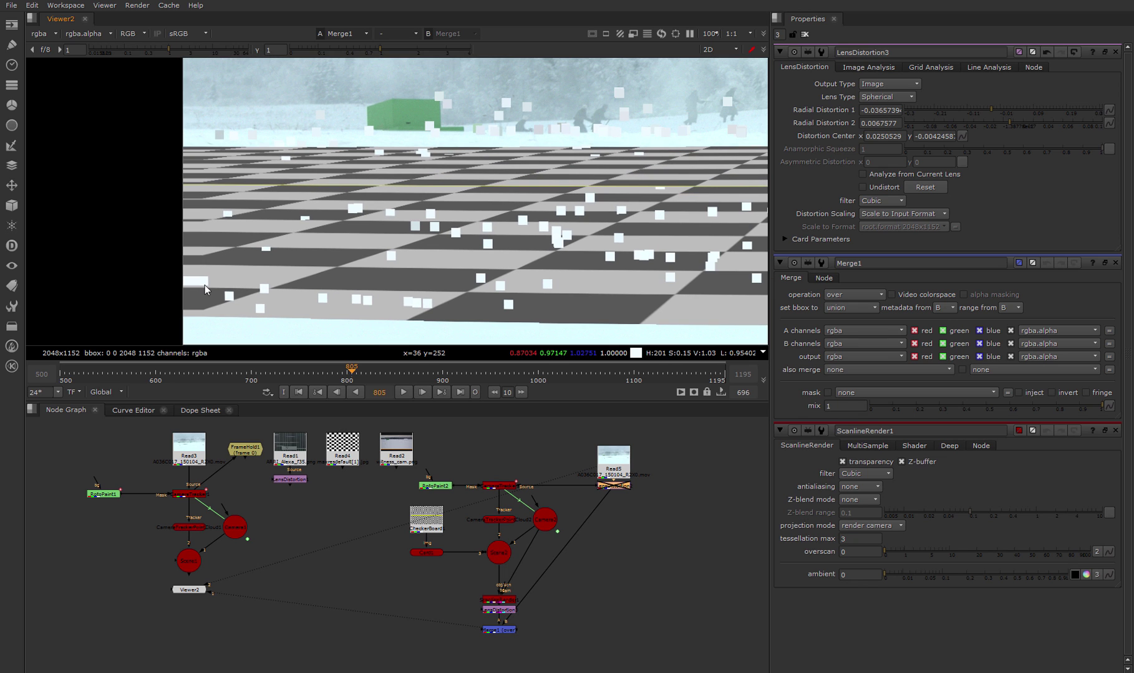
{"action": "left_click", "coordinate": [508, 602]}
{"action": "key", "text": "1"}
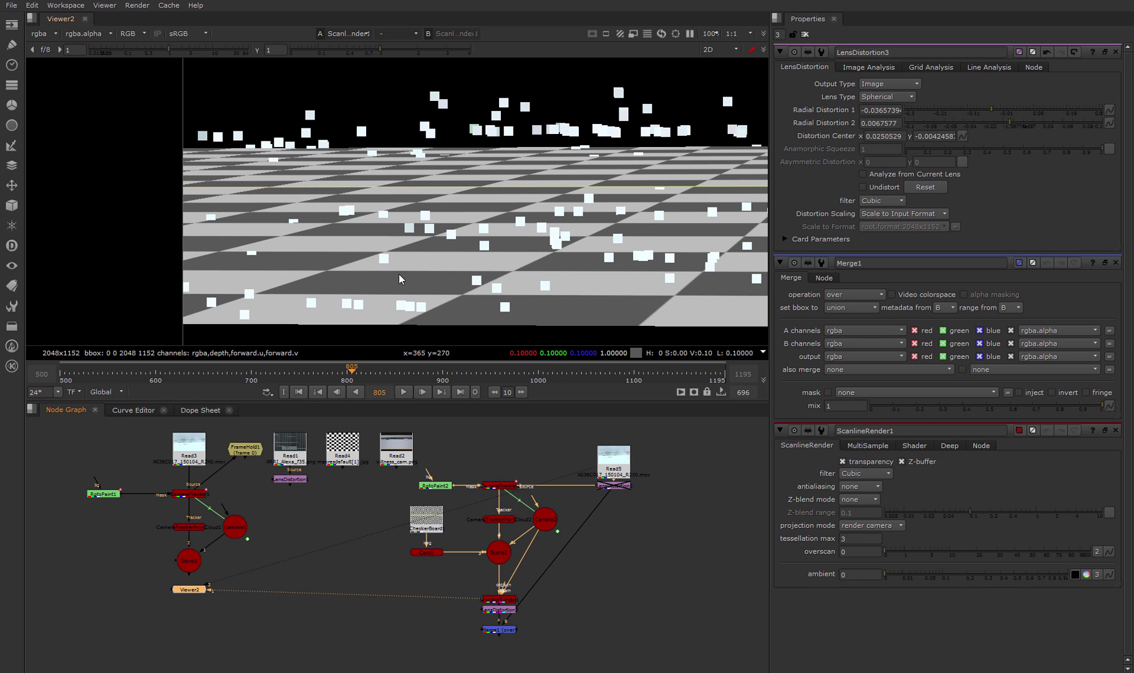
{"action": "middle_click_drag", "start_coordinate": [377, 273], "coordinate": [226, 242]}
{"action": "scroll", "coordinate": [575, 262], "scroll_direction": "down", "scroll_amount": 5}
{"action": "middle_click_drag", "start_coordinate": [595, 254], "coordinate": [419, 313]}
{"action": "scroll", "coordinate": [558, 265], "scroll_direction": "down", "scroll_amount": 2}
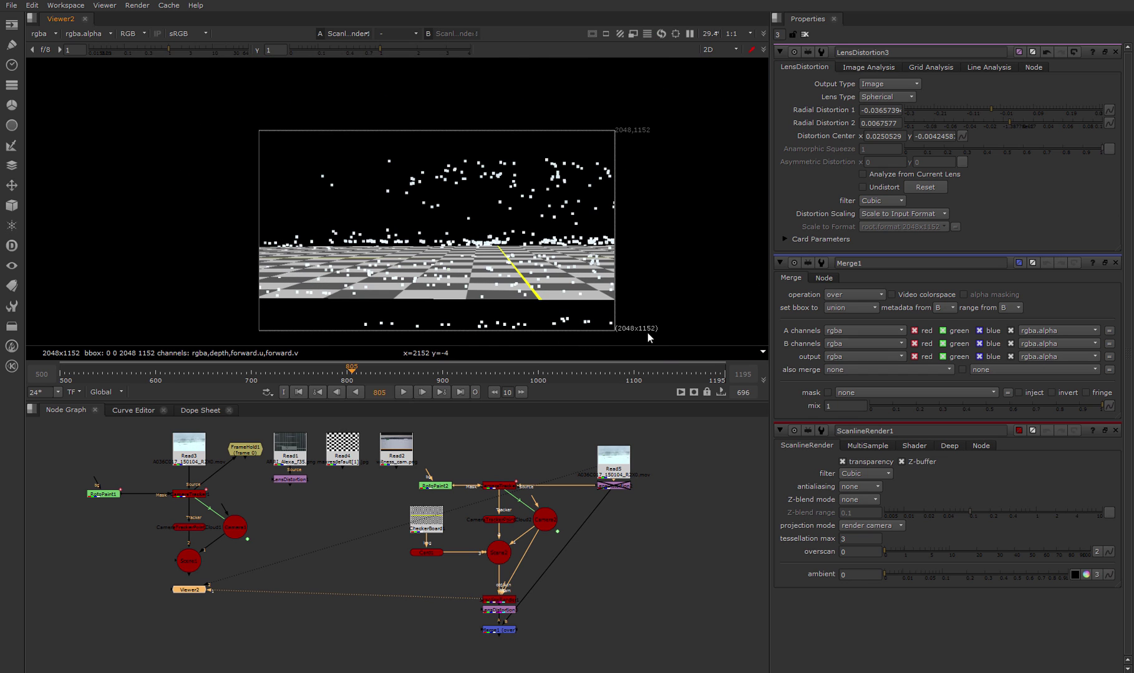
View the LensDistortion3 output and examine how far the distorted checkerboard render reaches at the frame edge
{"action": "left_click", "coordinate": [501, 611]}
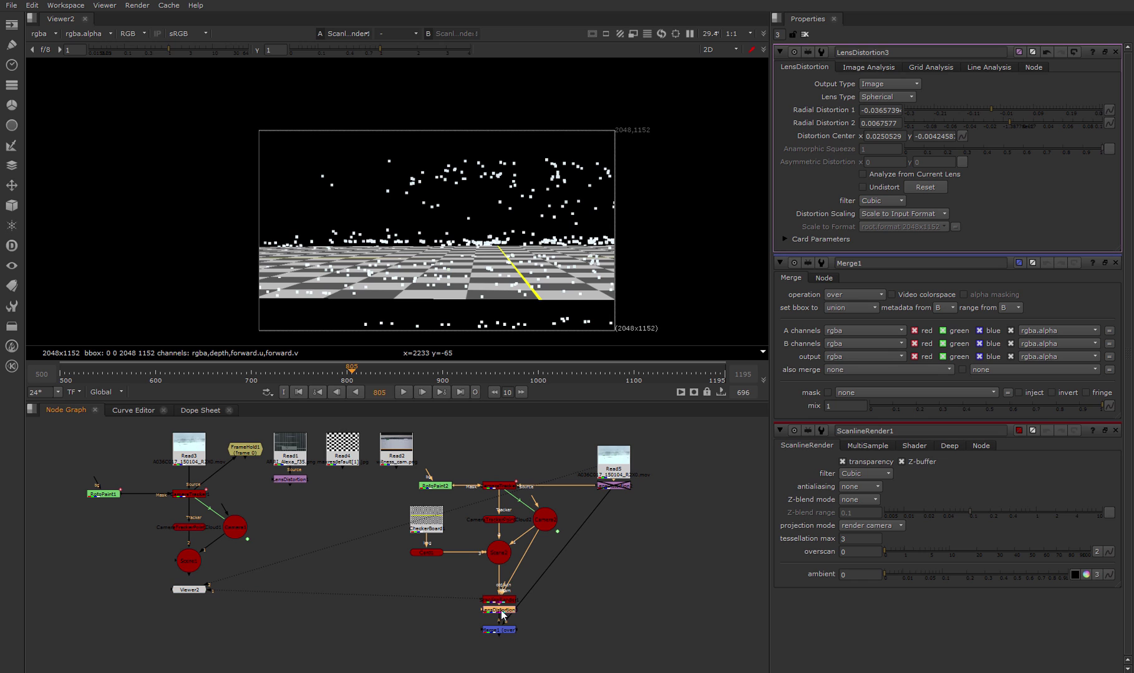
{"action": "key", "text": "1"}
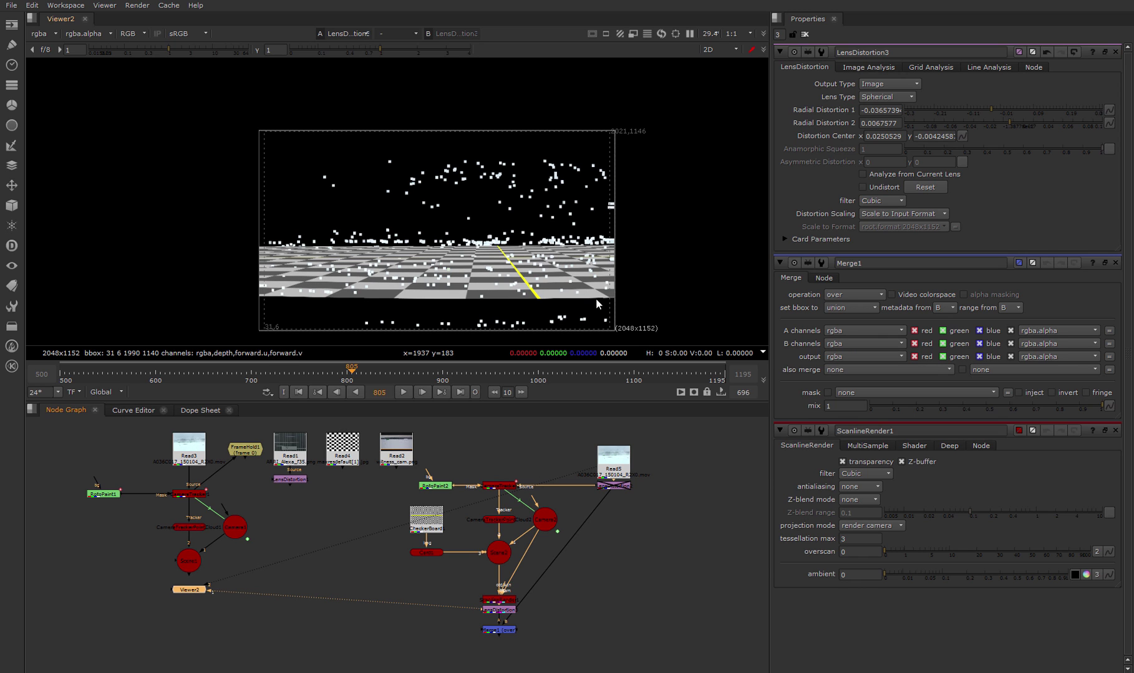
{"action": "scroll", "coordinate": [609, 301], "scroll_direction": "up", "scroll_amount": 3}
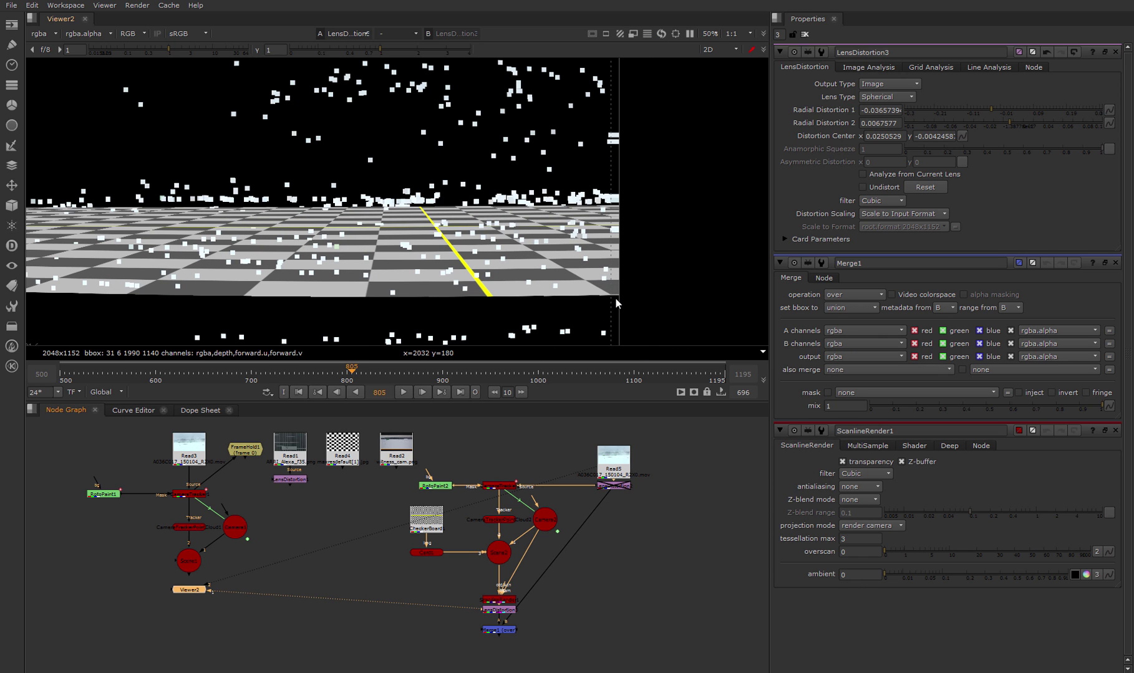
{"action": "scroll", "coordinate": [614, 301], "scroll_direction": "down", "scroll_amount": 2}
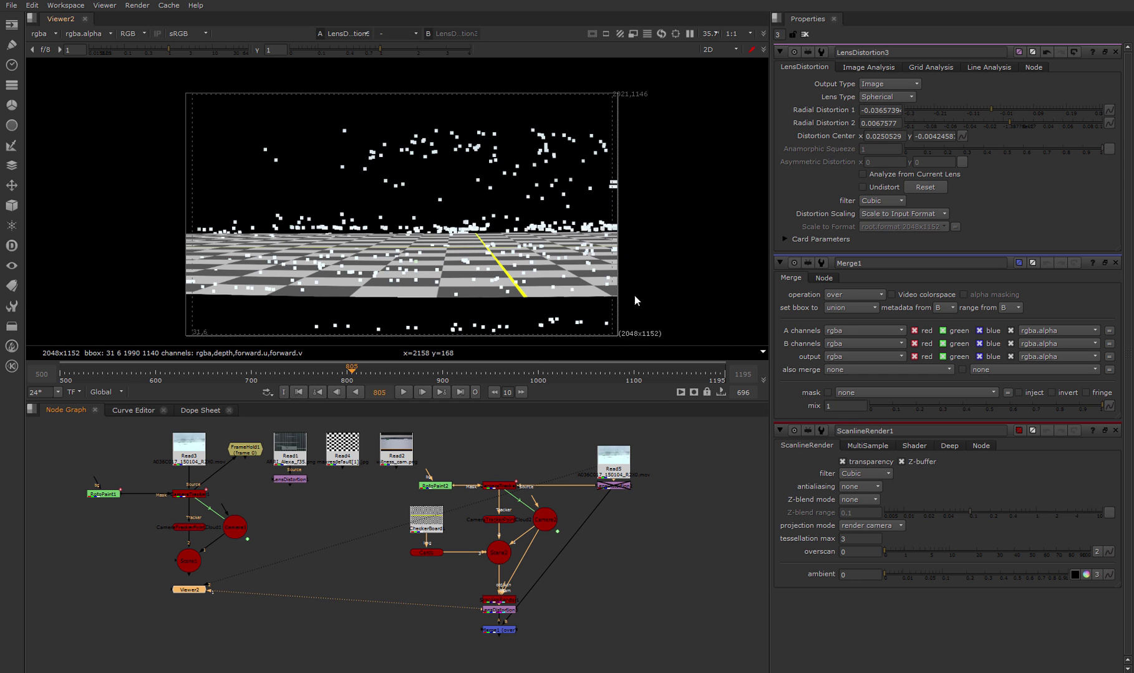
{"action": "scroll", "coordinate": [615, 301], "scroll_direction": "up", "scroll_amount": 3}
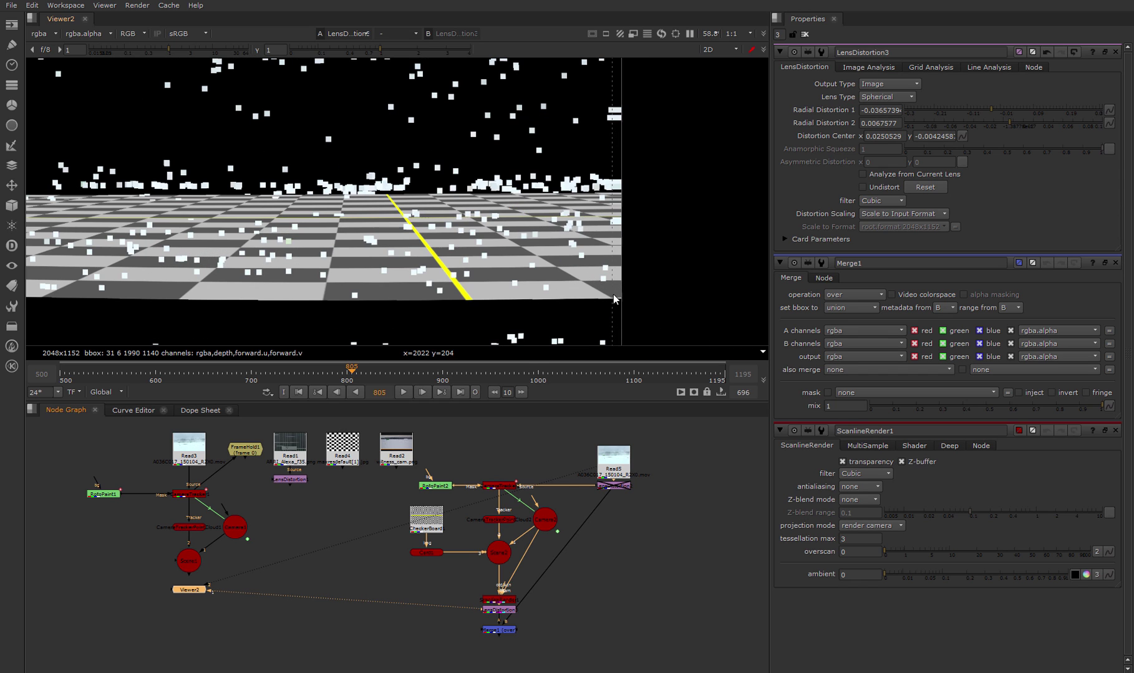
{"action": "scroll", "coordinate": [614, 301], "scroll_direction": "up", "scroll_amount": 5}
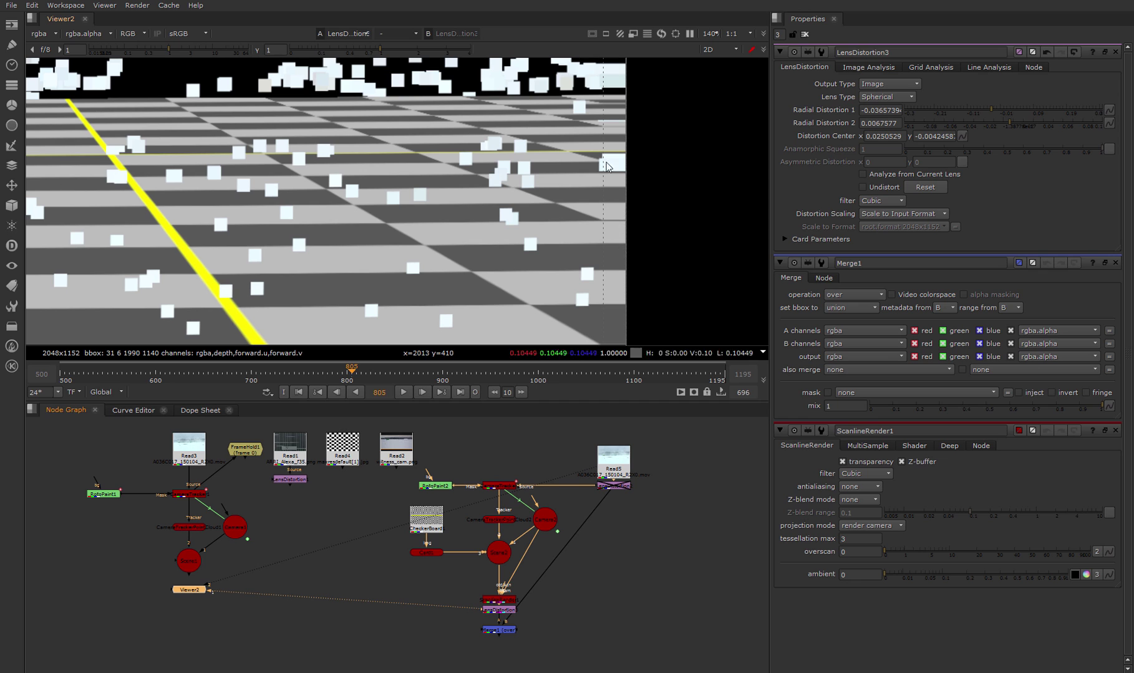
{"action": "scroll", "coordinate": [609, 236], "scroll_direction": "down", "scroll_amount": 4}
Set the overscan of ScanlineRender1 to 40 and check the frame edge of the distorted render
{"action": "double_click", "coordinate": [497, 600]}
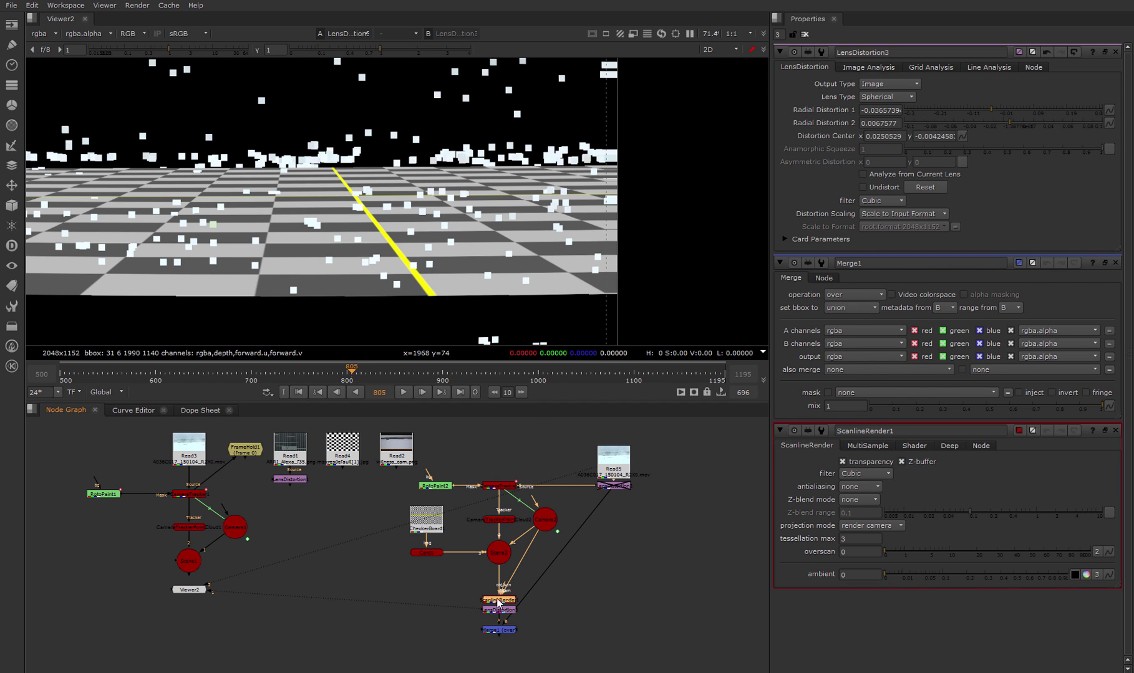
{"action": "scroll", "coordinate": [520, 265], "scroll_direction": "down", "scroll_amount": 4}
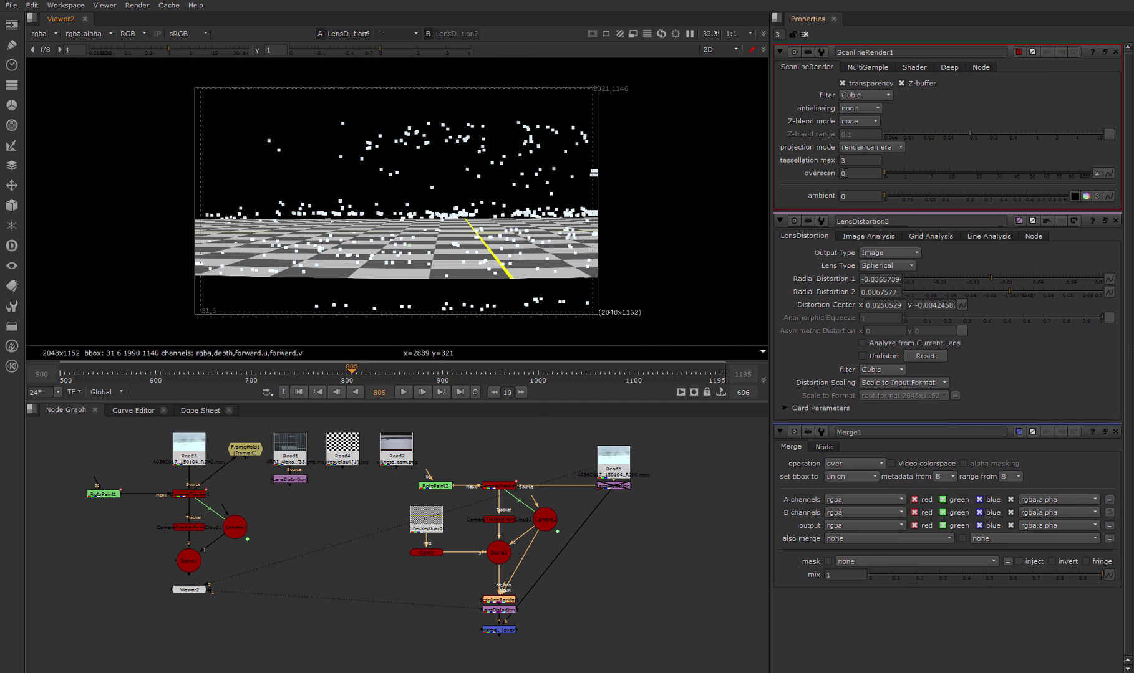
{"action": "left_click", "coordinate": [842, 173]}
{"action": "double_click", "coordinate": [842, 173]}
{"action": "type", "text": "10"}
{"action": "key", "text": "Return"}
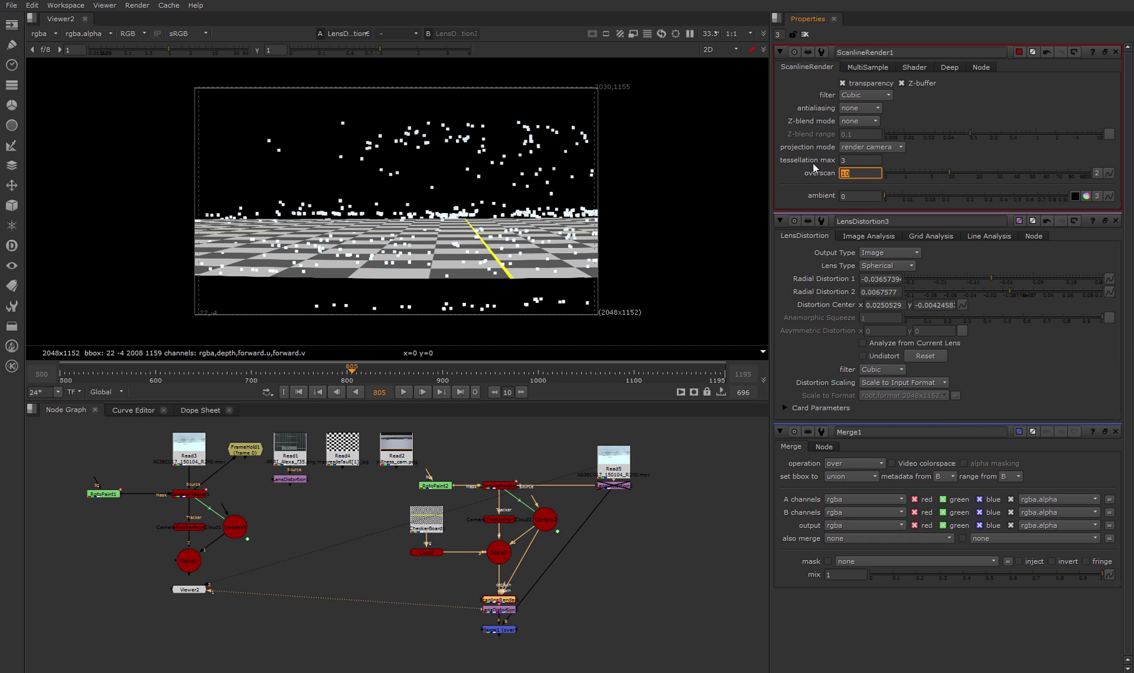
{"action": "key", "text": "Left"}
{"action": "key", "text": "Up"}
{"action": "key", "text": "Up"}
{"action": "key", "text": "Up"}
{"action": "scroll", "coordinate": [554, 241], "scroll_direction": "up", "scroll_amount": 3}
{"action": "scroll", "coordinate": [585, 244], "scroll_direction": "up", "scroll_amount": 2}
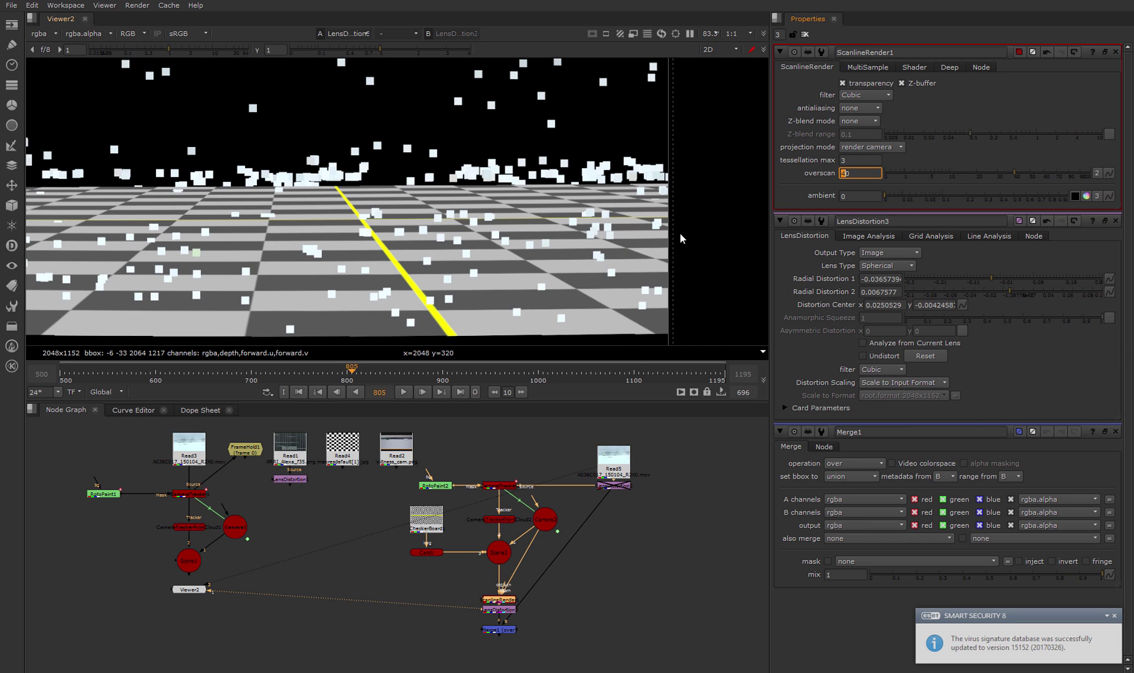
View the Merge1 output to check the overscanned checkerboard render over the original footage
{"action": "left_click", "coordinate": [502, 630]}
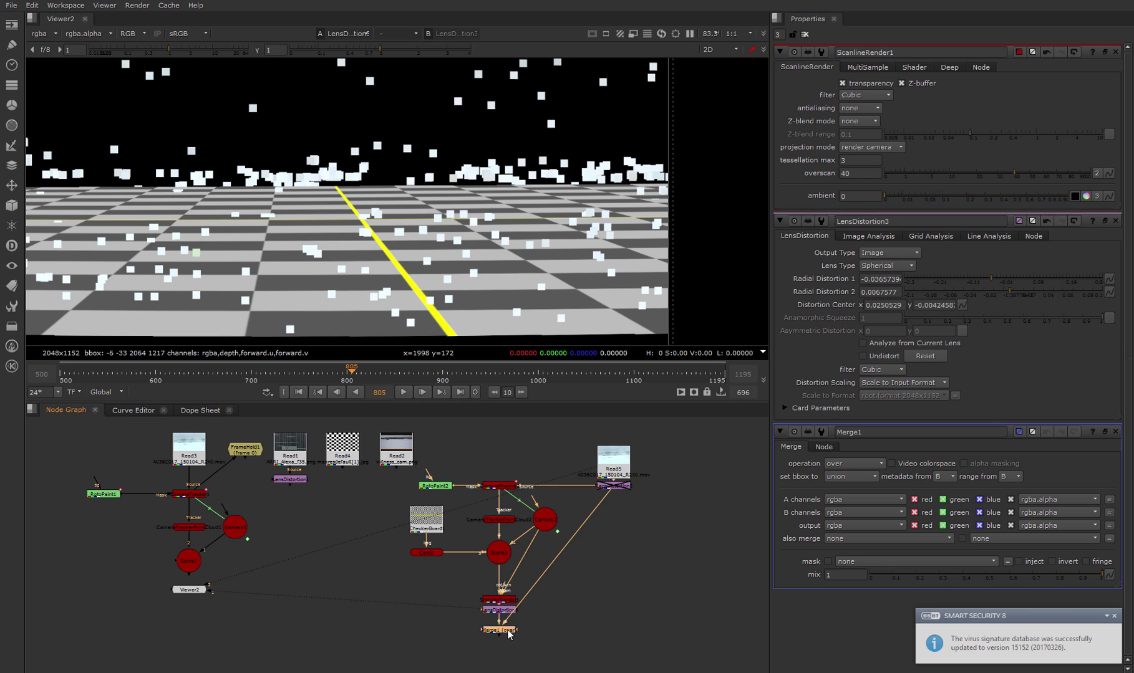
{"action": "key", "text": "1"}
{"action": "scroll", "coordinate": [576, 259], "scroll_direction": "down", "scroll_amount": 5}
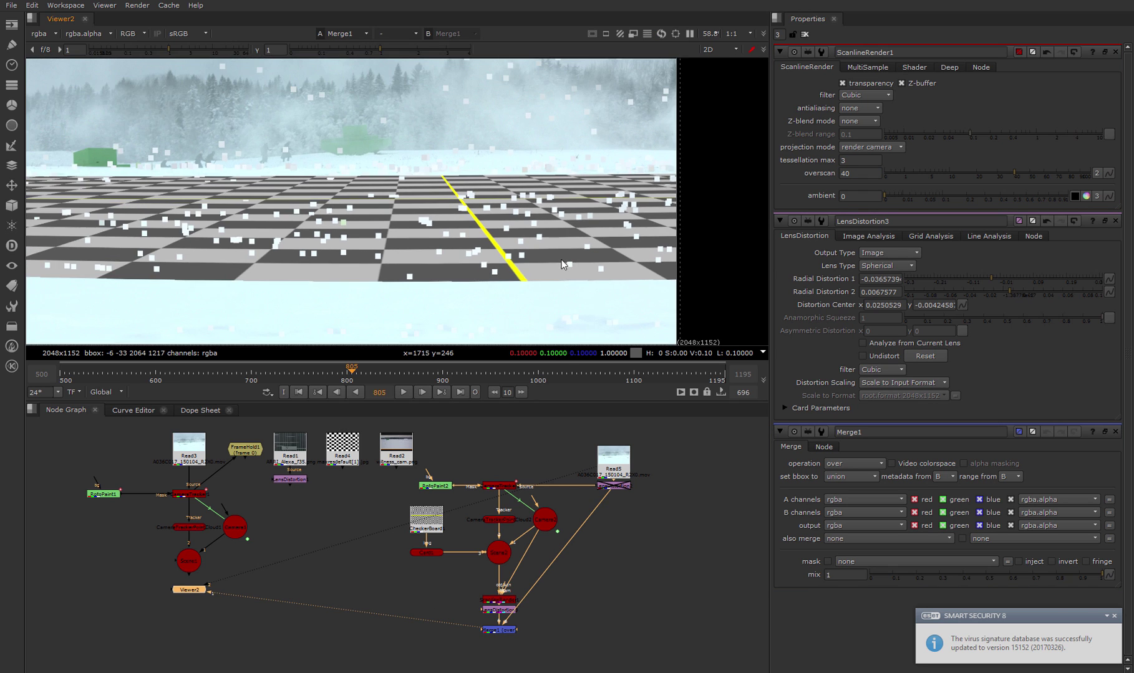
Close all node properties and disable the CheckerBoard1 and Card1 nodes
{"action": "left_click", "coordinate": [433, 587]}
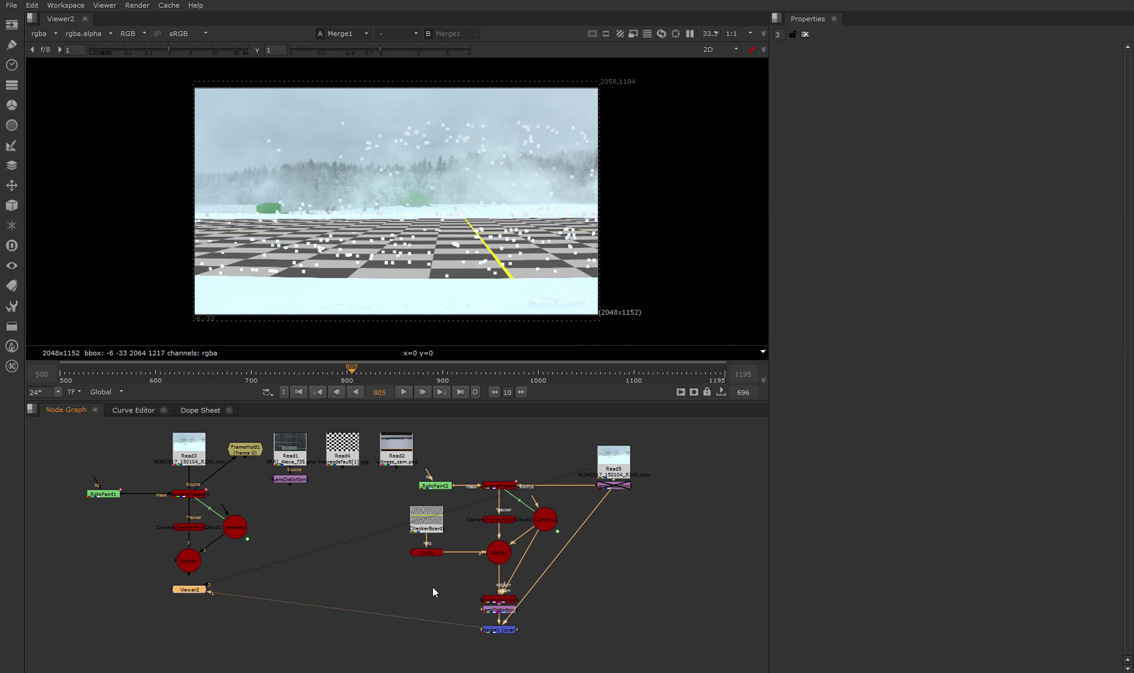
{"action": "left_click_drag", "start_coordinate": [391, 500], "coordinate": [457, 577]}
{"action": "key", "text": "d"}
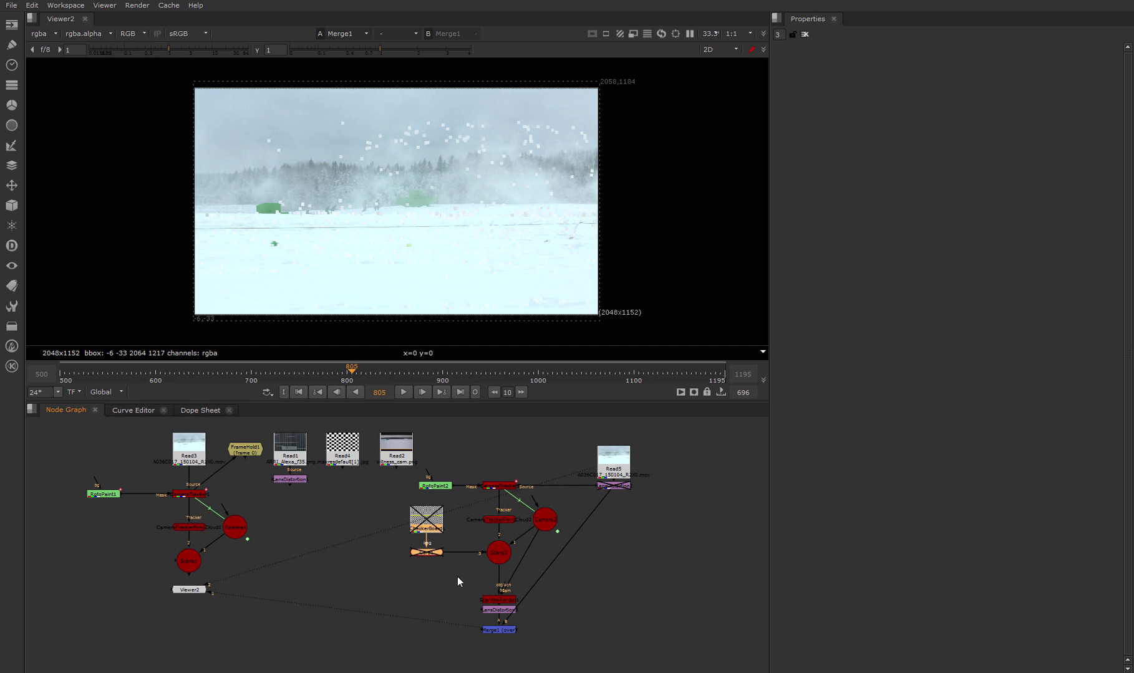
Disable Scene1 and show Scene2's point cloud in the 3D top view with all node properties closed
{"action": "left_click_drag", "start_coordinate": [189, 574], "coordinate": [190, 589]}
{"action": "double_click", "coordinate": [192, 565]}
{"action": "key", "text": "c"}
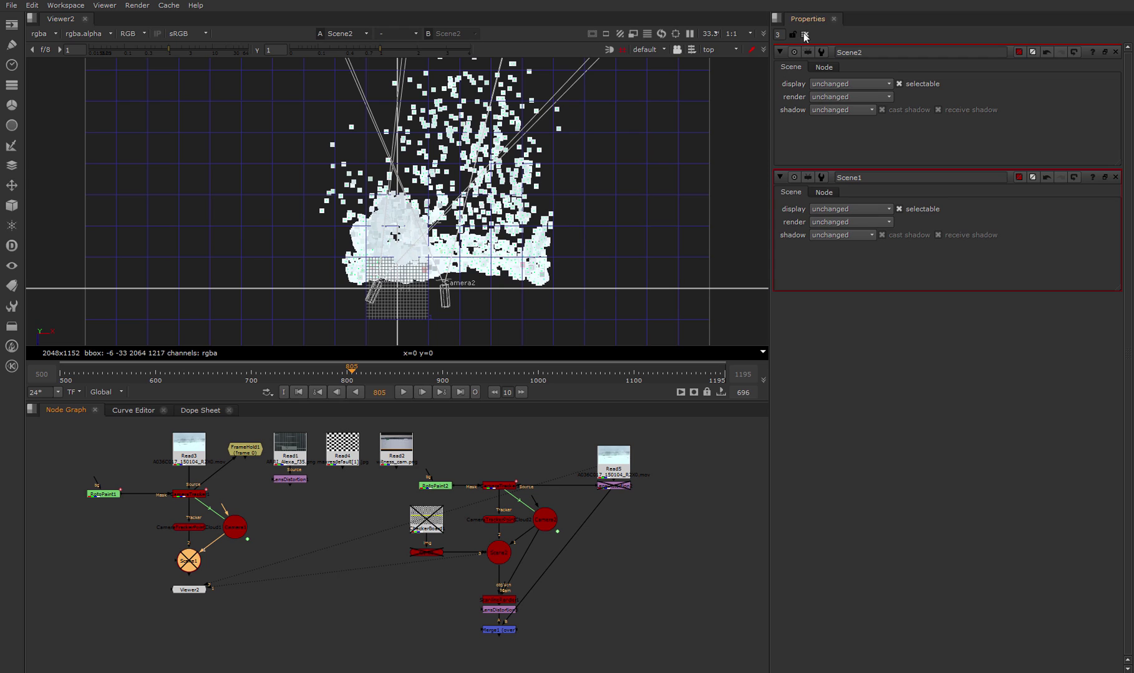
{"action": "left_click", "coordinate": [806, 34]}
{"action": "left_click", "coordinate": [805, 35]}
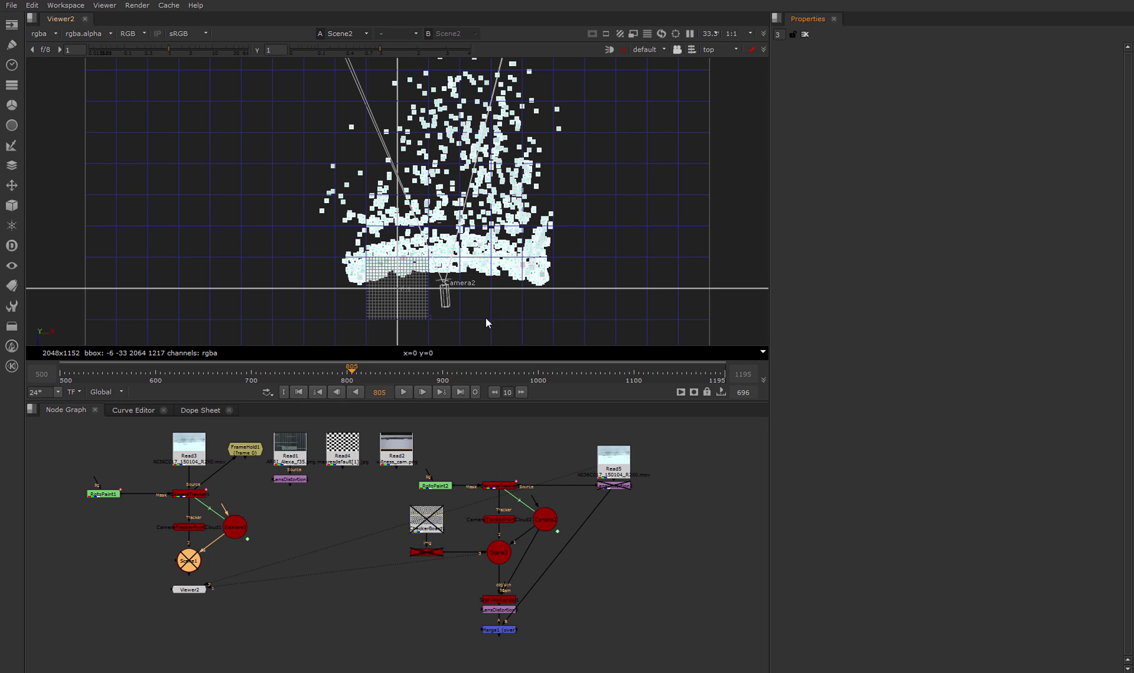